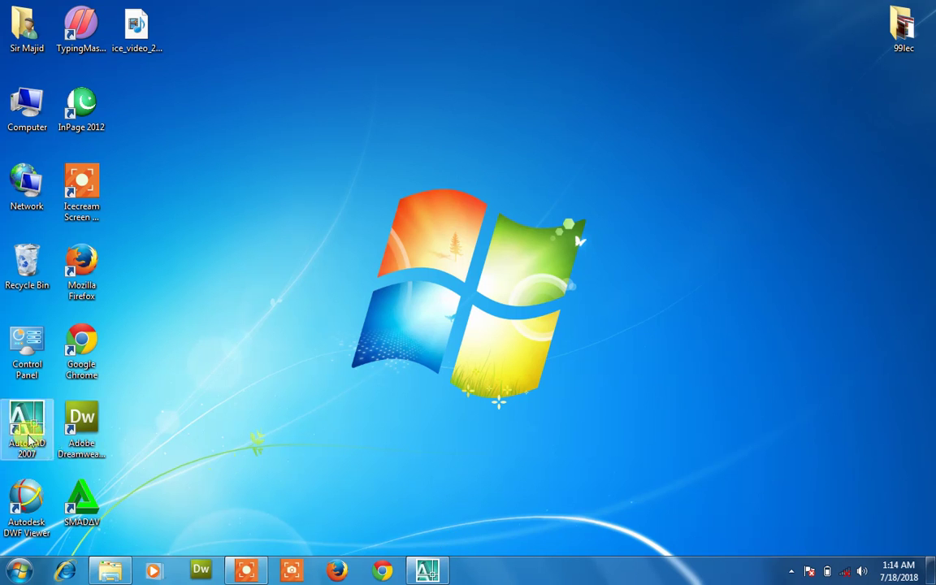
- Restore the AutoCAD 2007 window from the taskbar to show the blank Drawing1
click(427, 572)
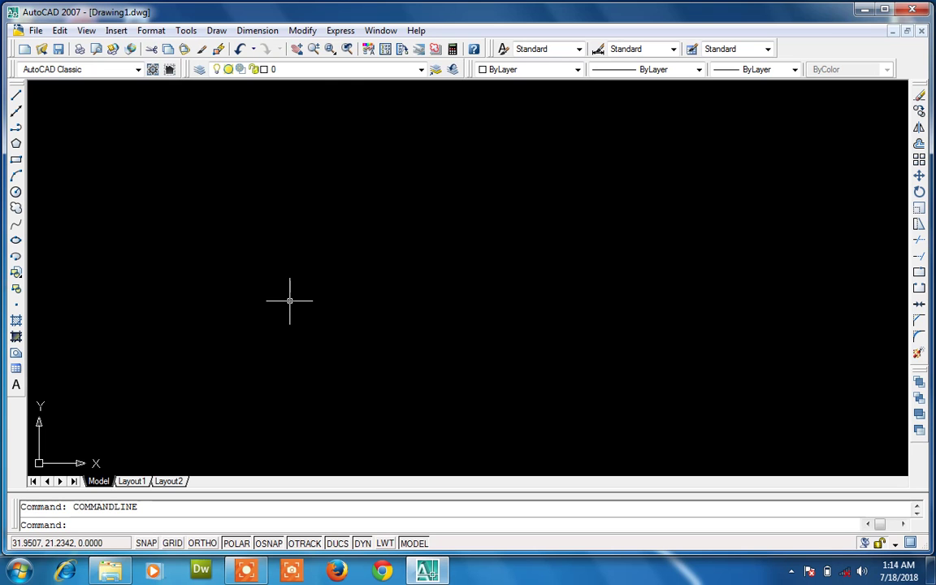
- Set drawing length units to Architectural with 0'-0 1/4" precision using UN
text(un)
key(Return)
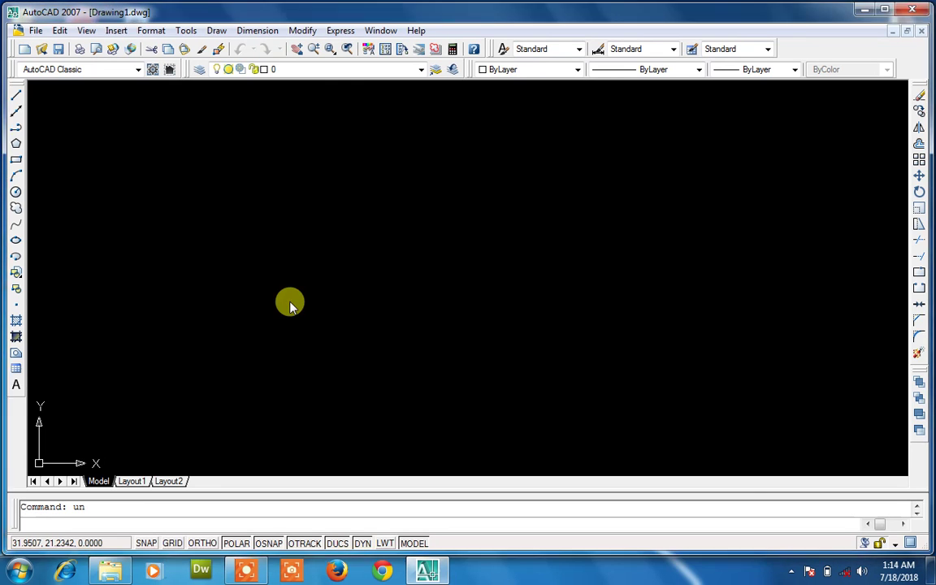
click(445, 211)
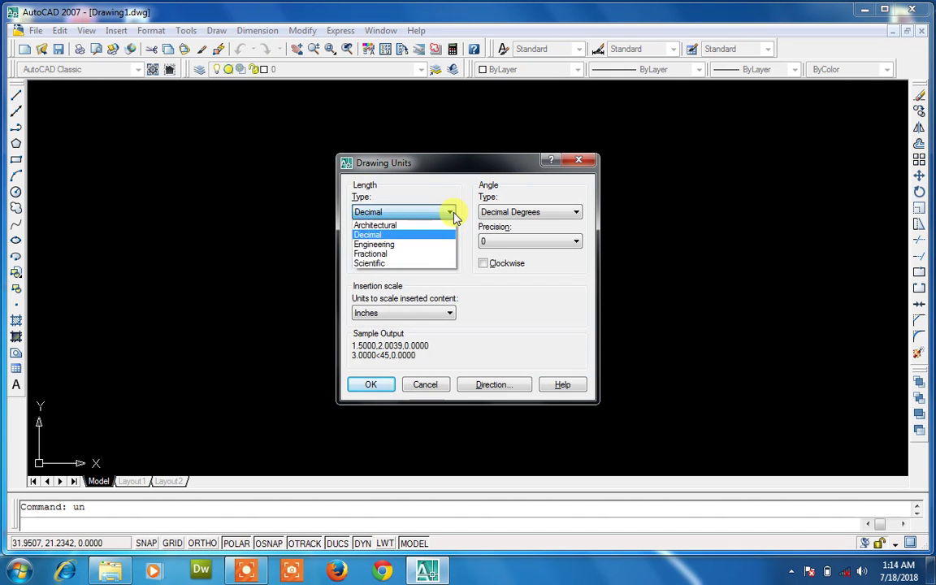
click(438, 221)
click(428, 241)
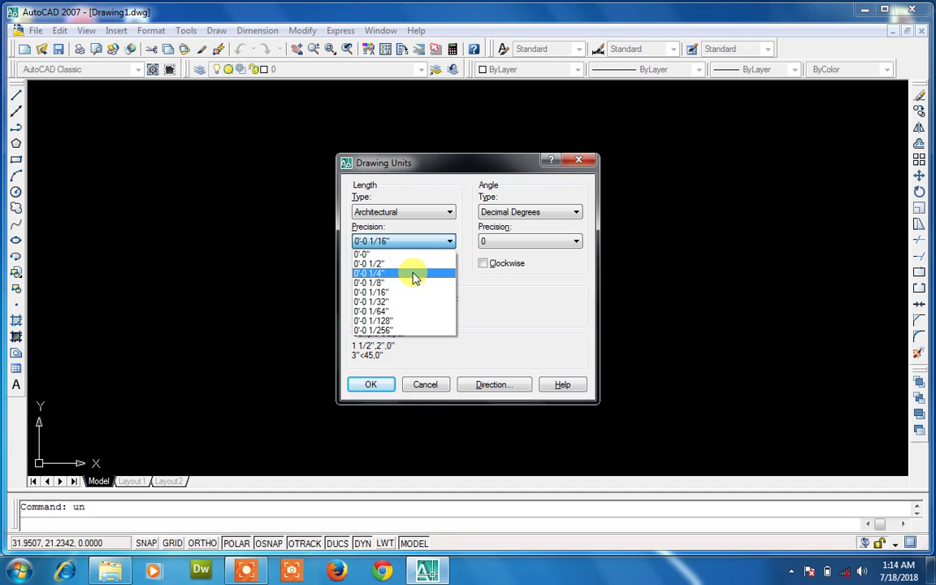
click(415, 275)
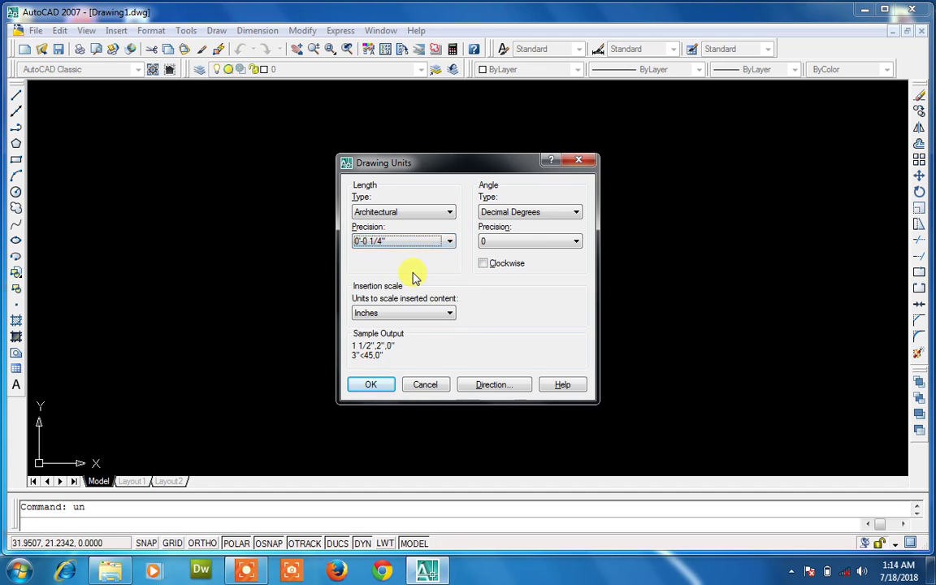
click(375, 386)
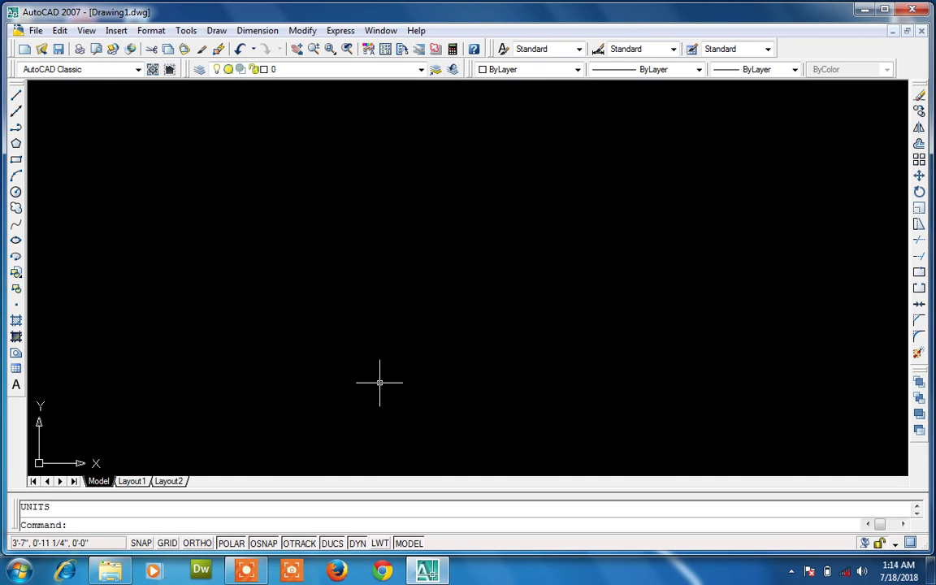
- Set the Standard dimension style's primary units to Architectural at 1/4" precision
text(d)
key(Return)
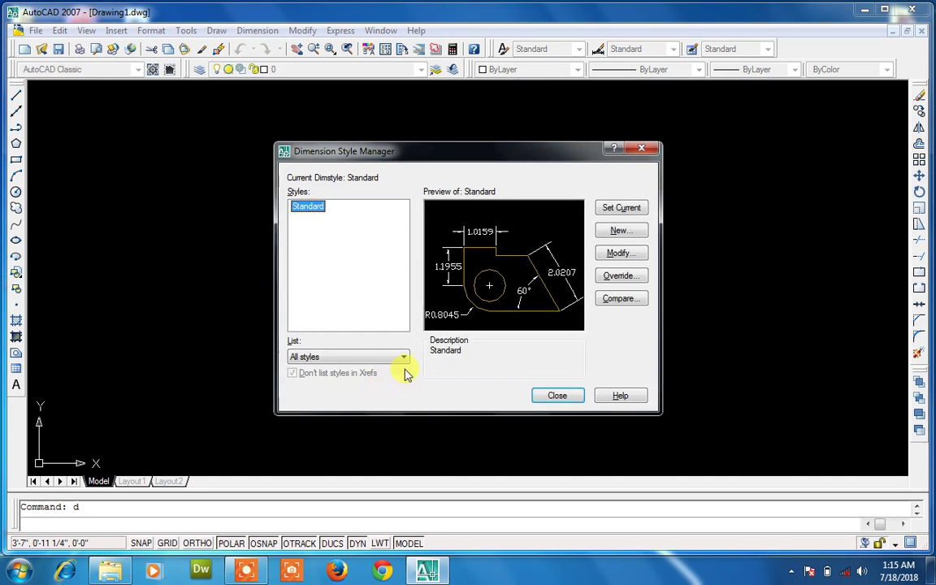
click(617, 253)
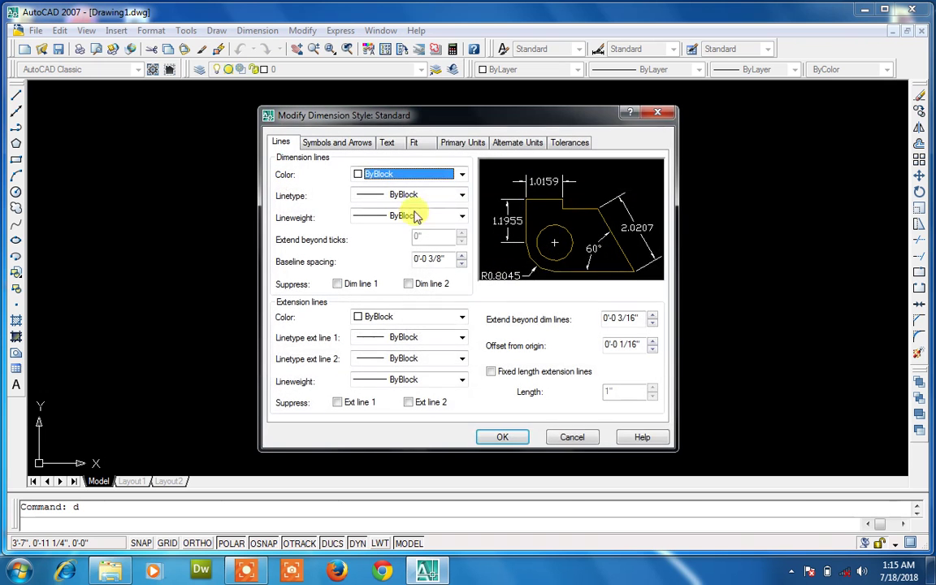
click(455, 146)
click(433, 173)
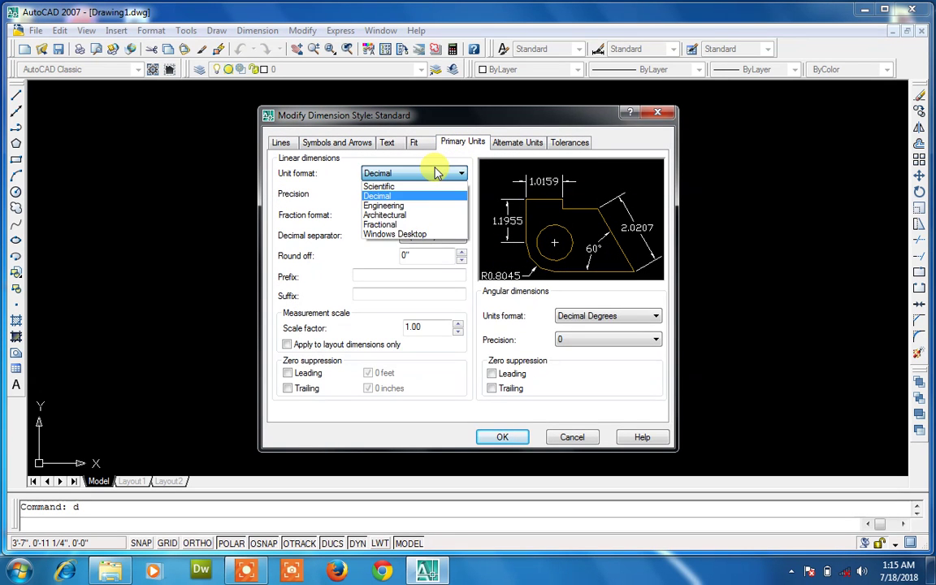
click(416, 214)
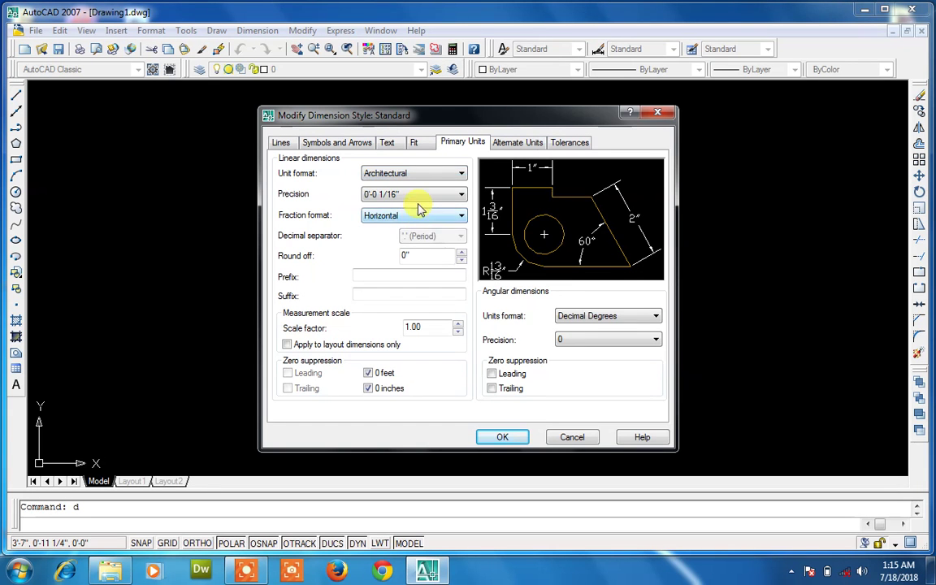
click(423, 197)
click(418, 223)
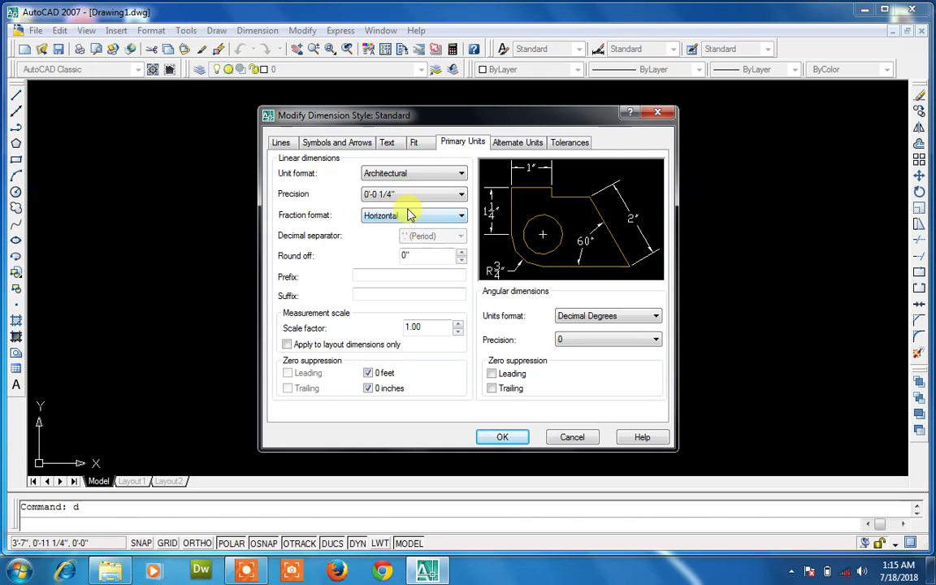
click(387, 174)
- Give Standard dimensions 7" text aligned with the dimension line, and close the dialogs
click(389, 151)
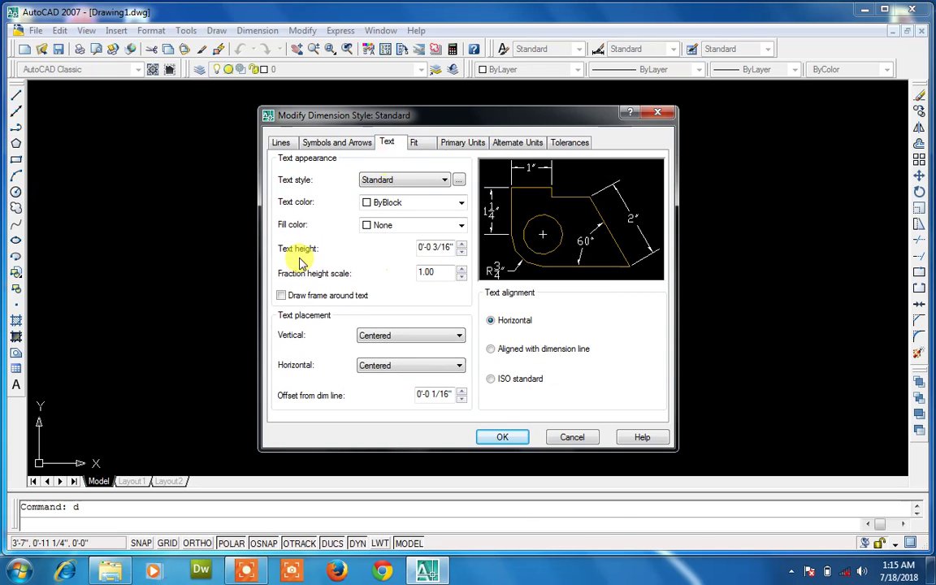
drag(419, 247, 455, 248)
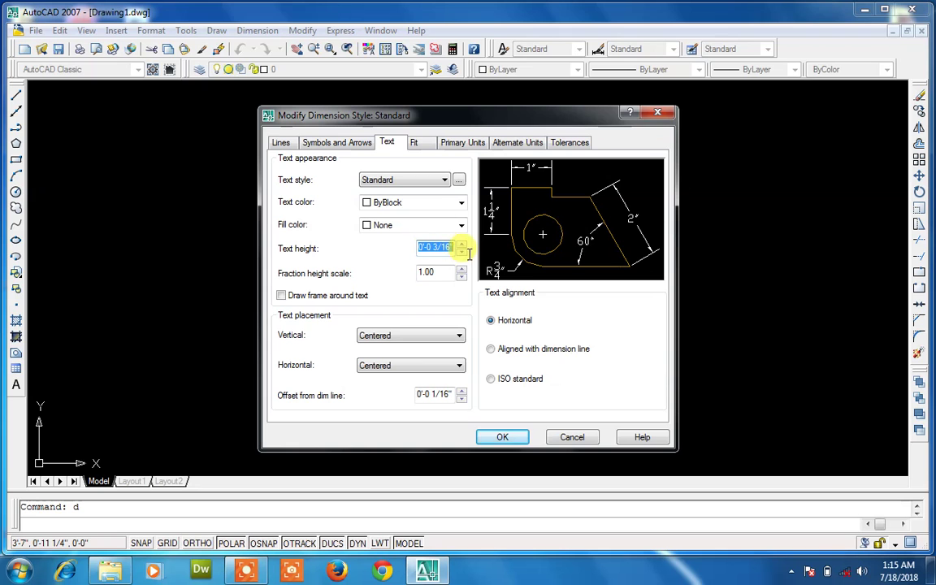
text(7)
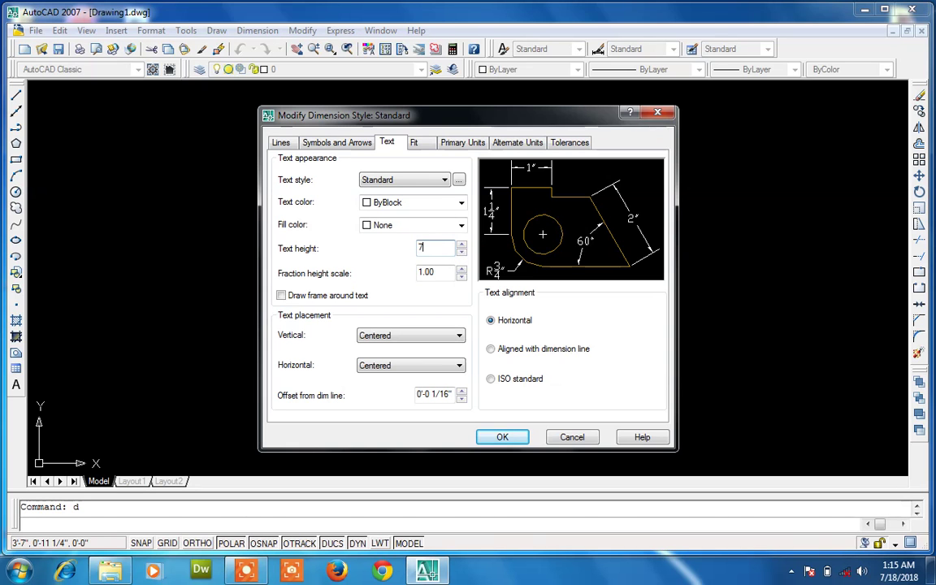
click(490, 349)
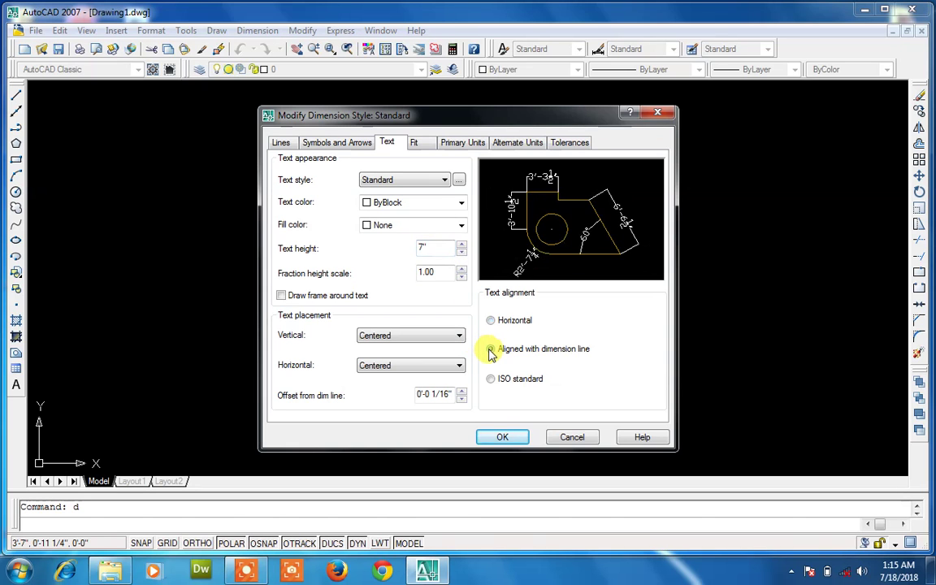
click(501, 438)
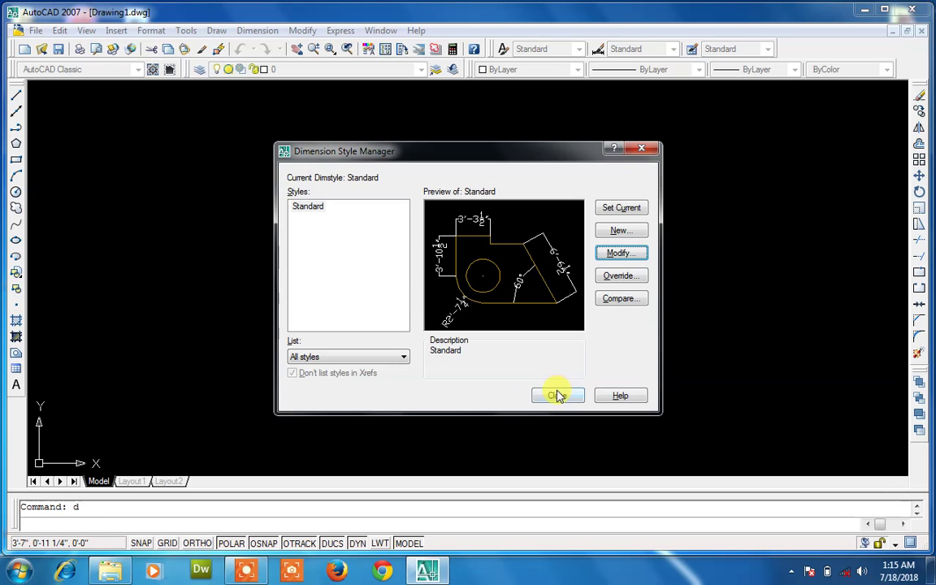
click(557, 395)
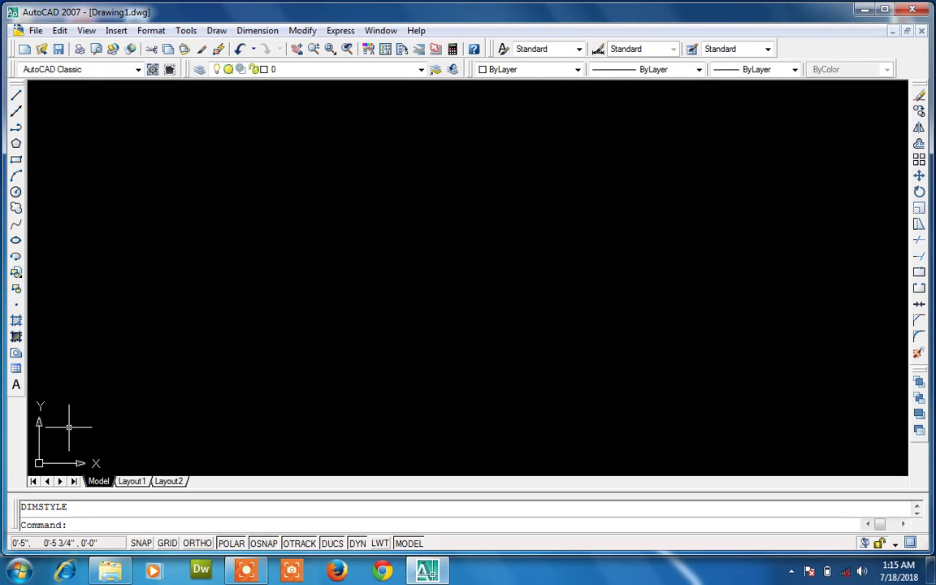
- Turn the UCS icon off and then back on from View > Display
scroll(69, 427, up, 1)
scroll(69, 427, down, 1)
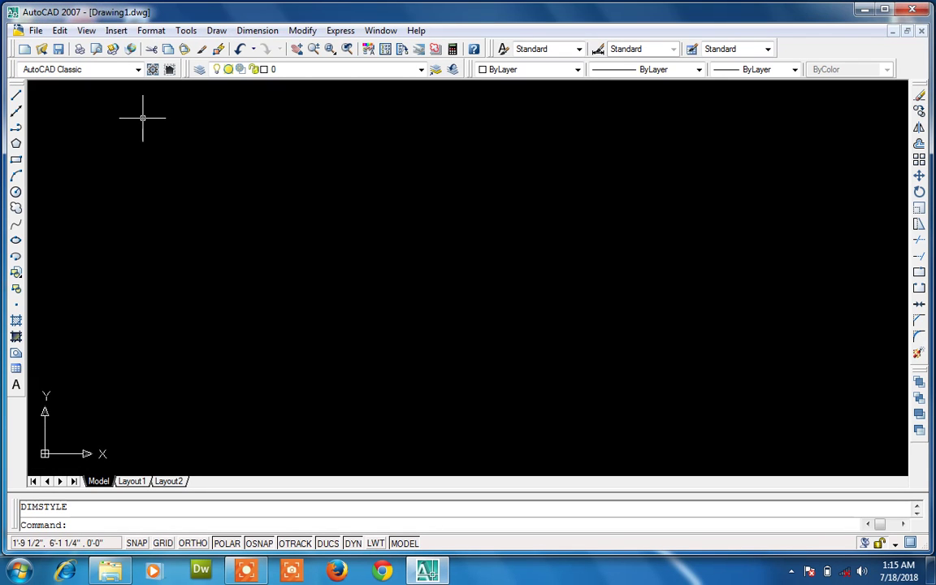
scroll(114, 237, down, 1)
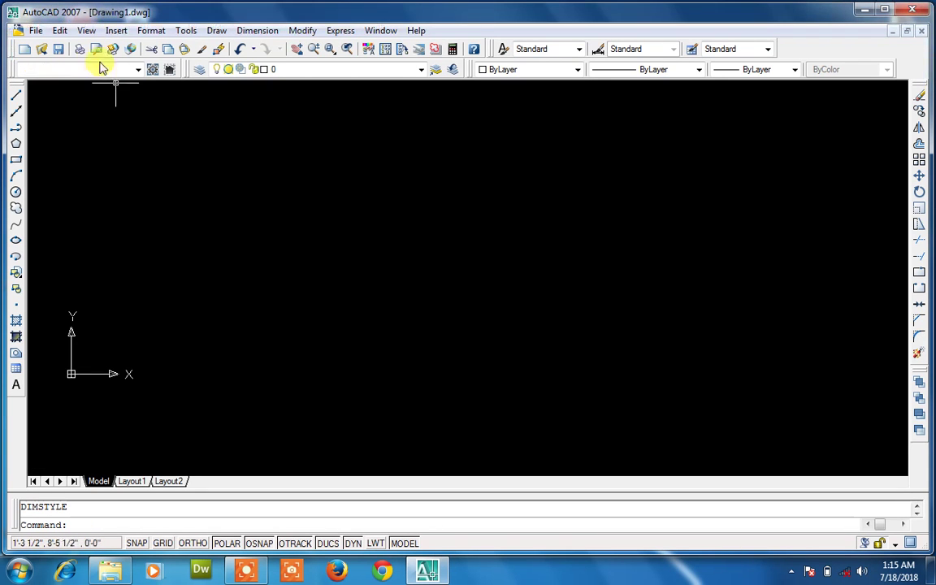
click(85, 30)
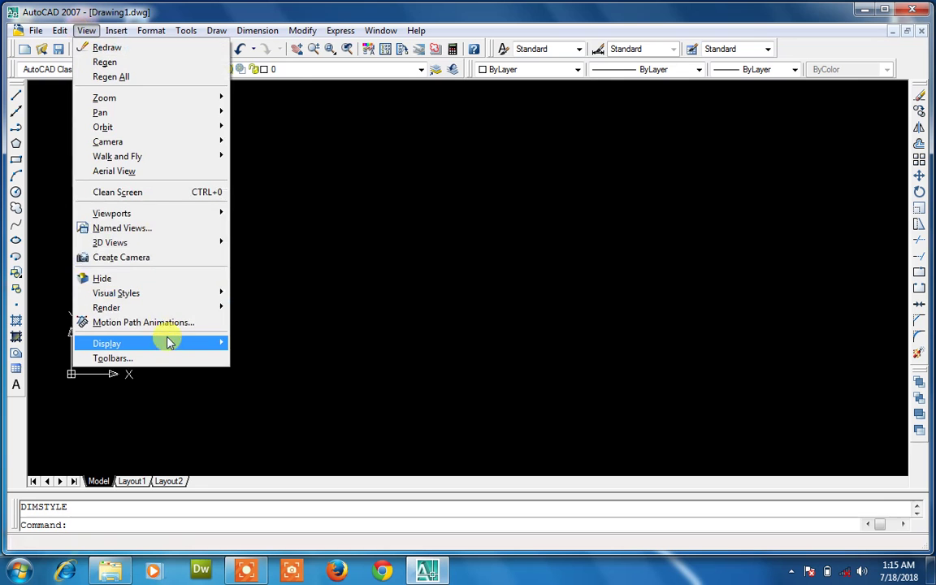
mouse_move(264, 344)
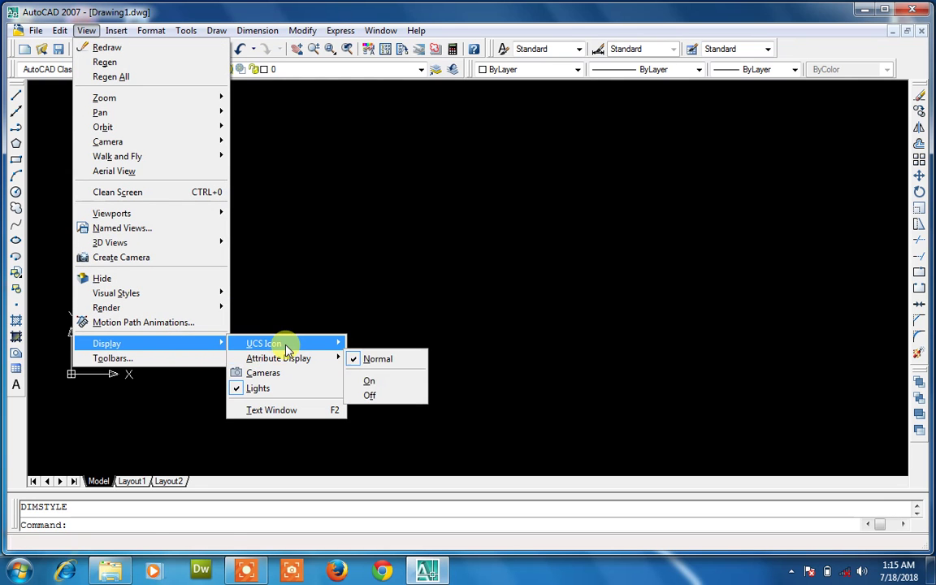
click(372, 355)
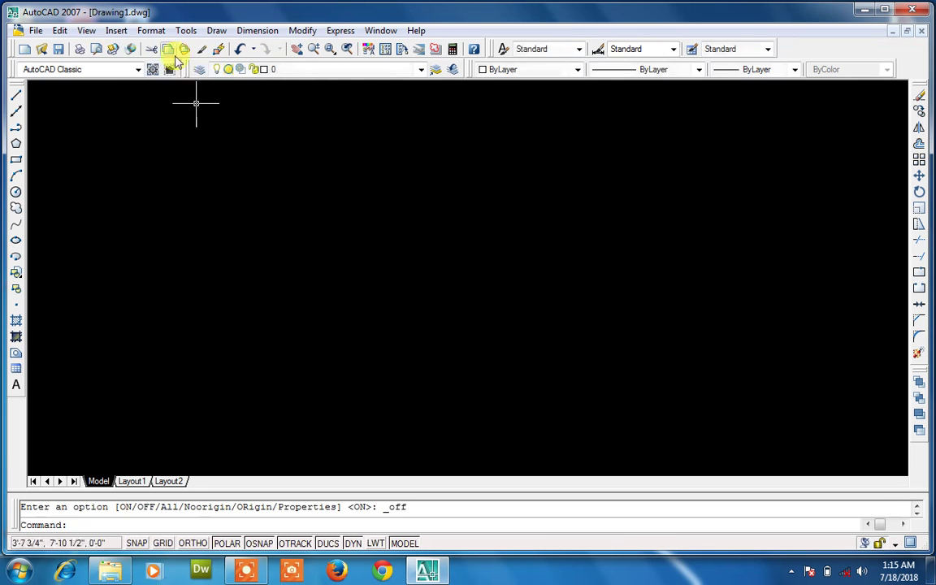
click(86, 30)
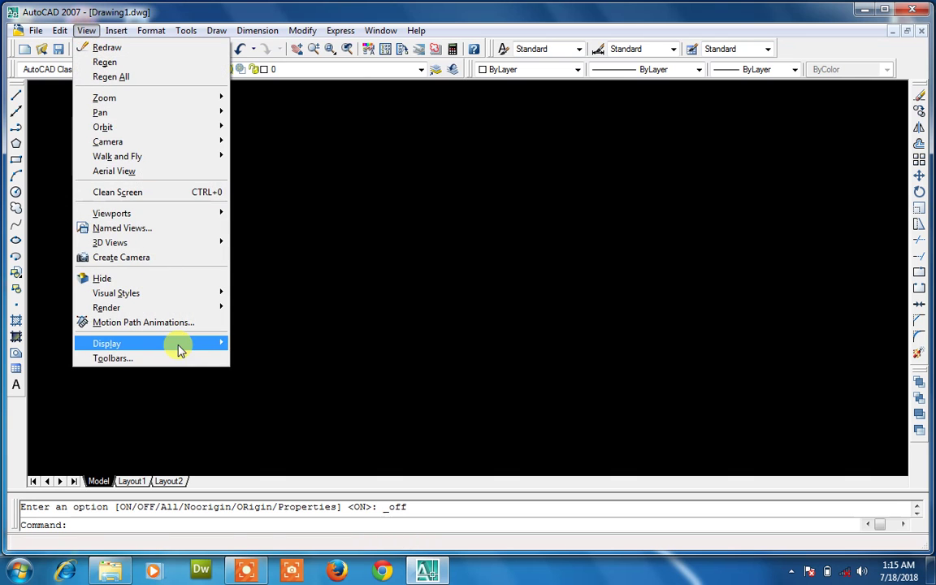
click(369, 345)
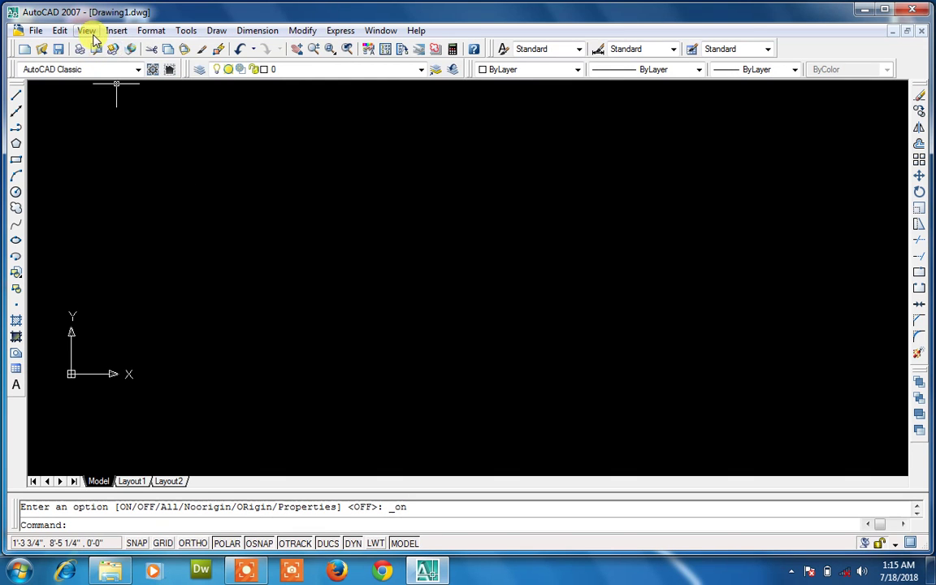
- Uncheck the UCS icon Origin option so it stays fixed in the lower-left corner
click(89, 33)
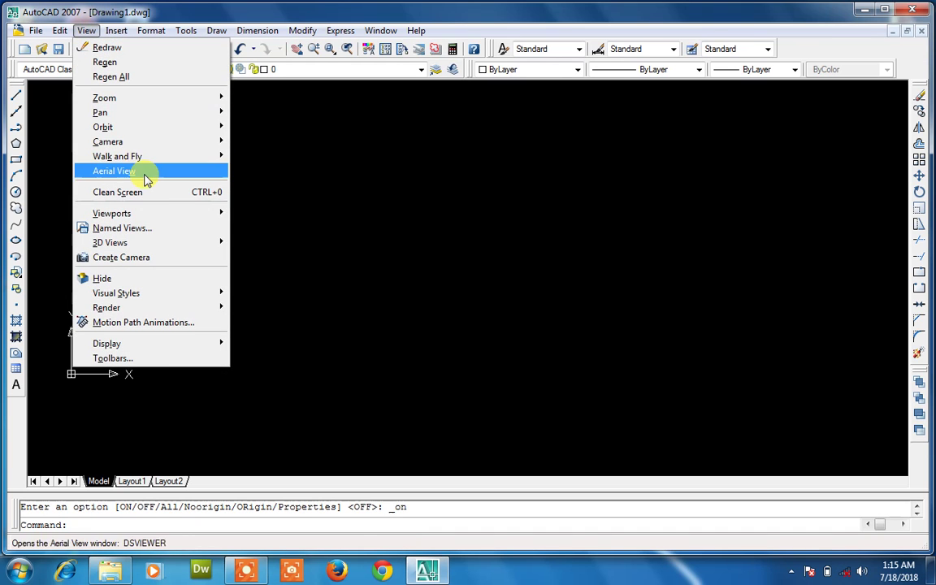
click(125, 397)
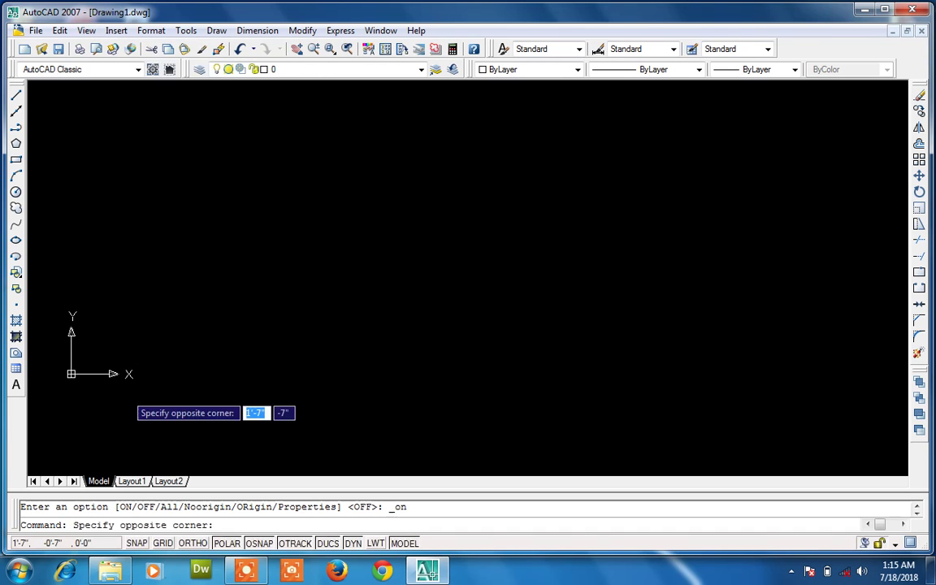
click(126, 394)
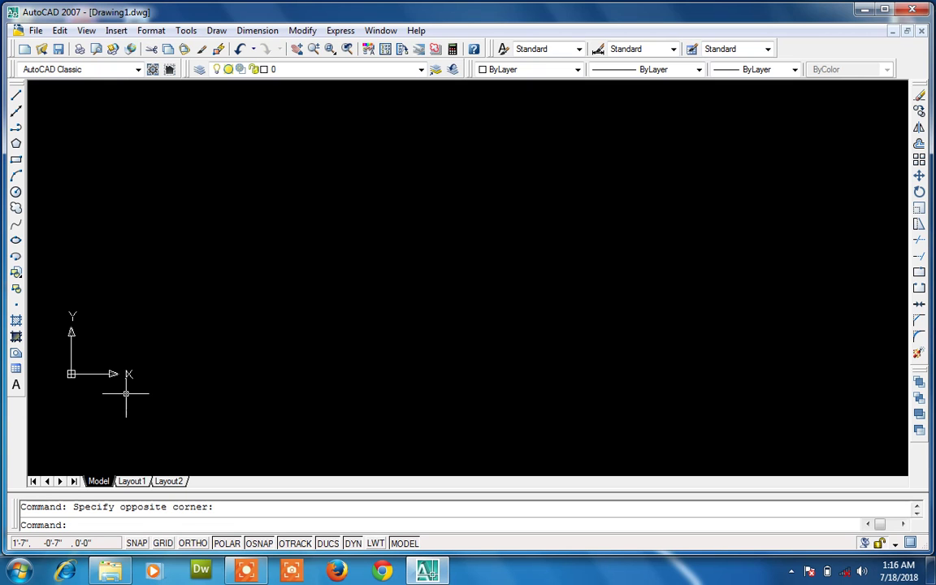
click(86, 30)
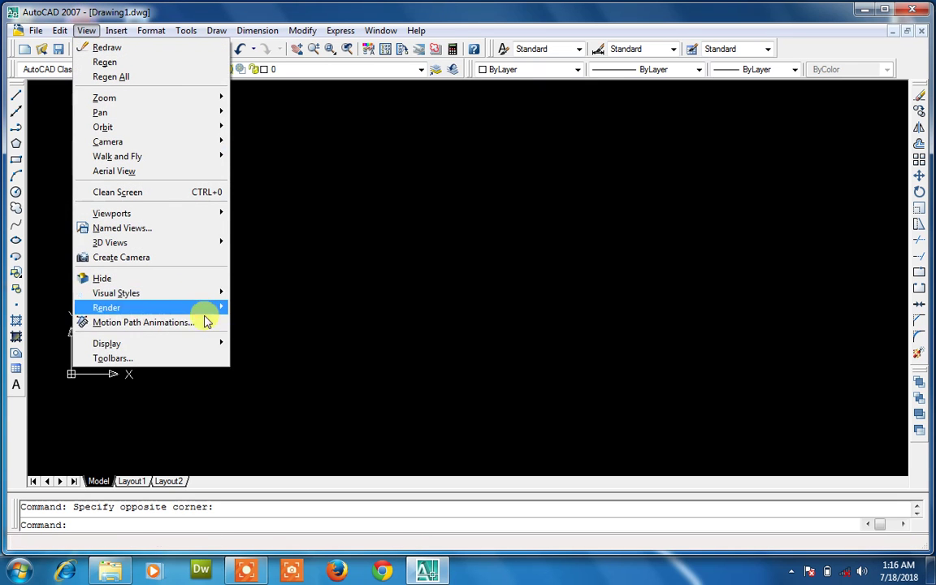
mouse_move(264, 344)
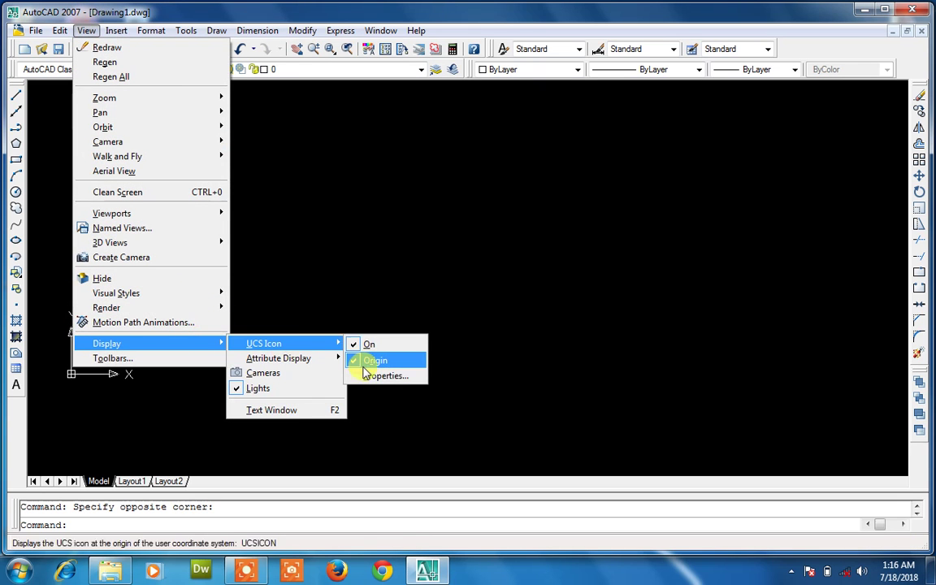
click(371, 360)
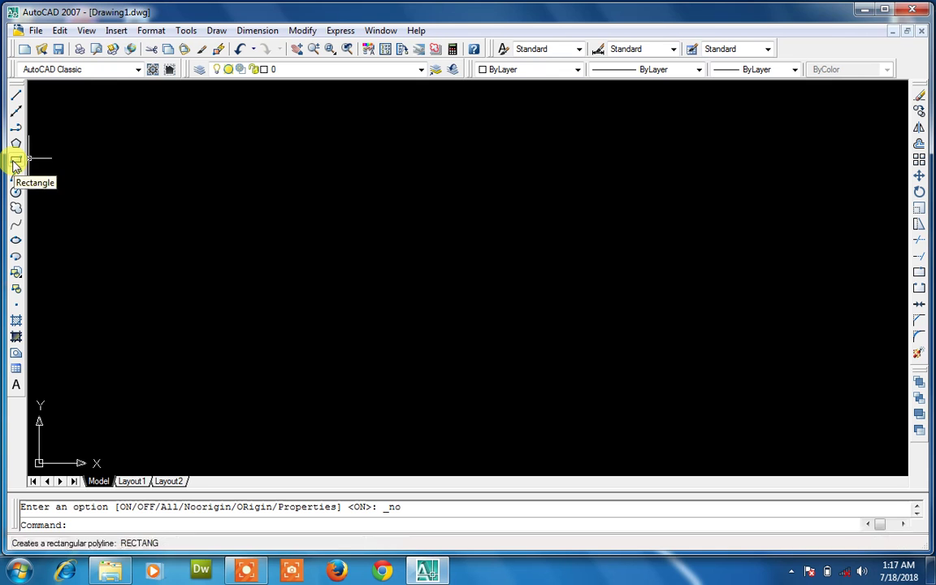
- Draw a 10' by 10' square rectangle with REC
text(rec)
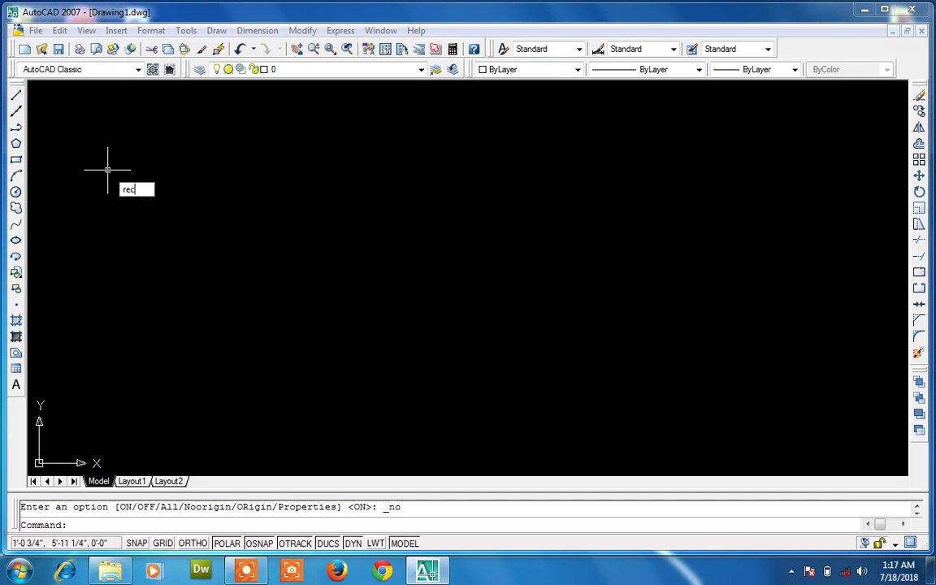
key(Return)
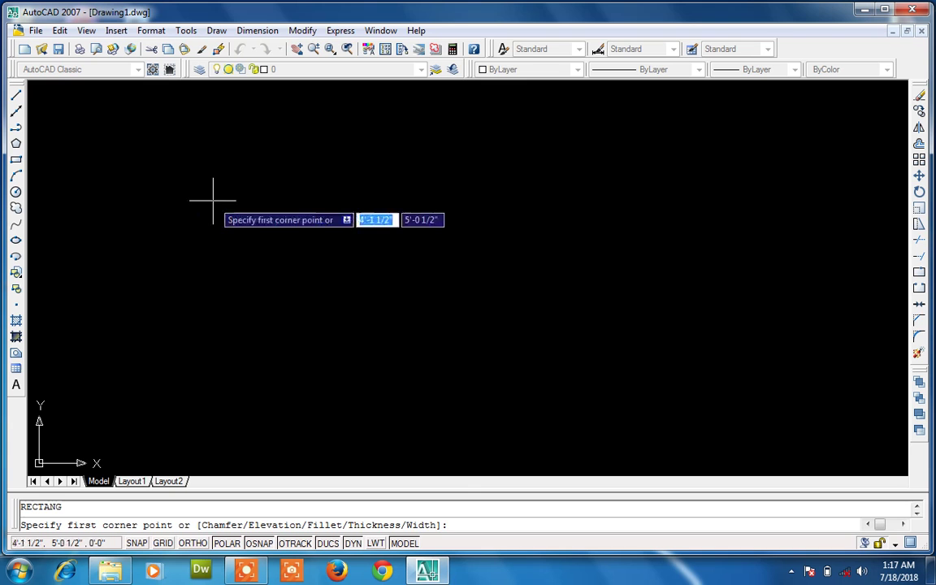
click(212, 201)
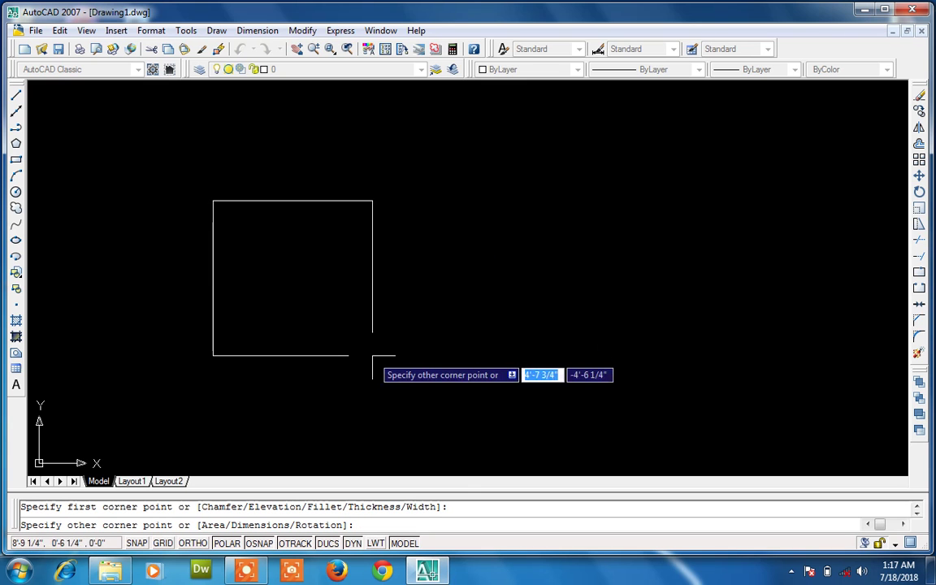
text(10')
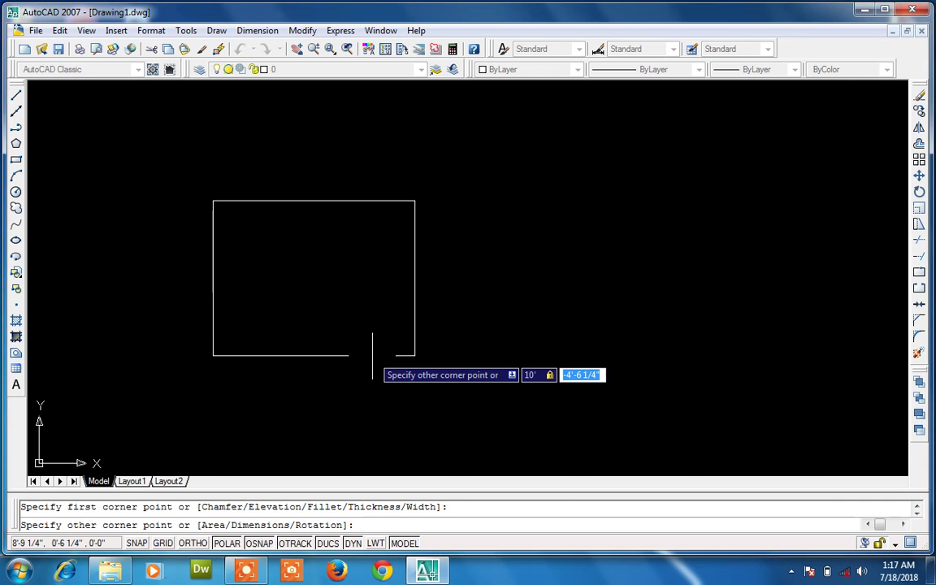
key(BackSpace)
text(10')
key(Return)
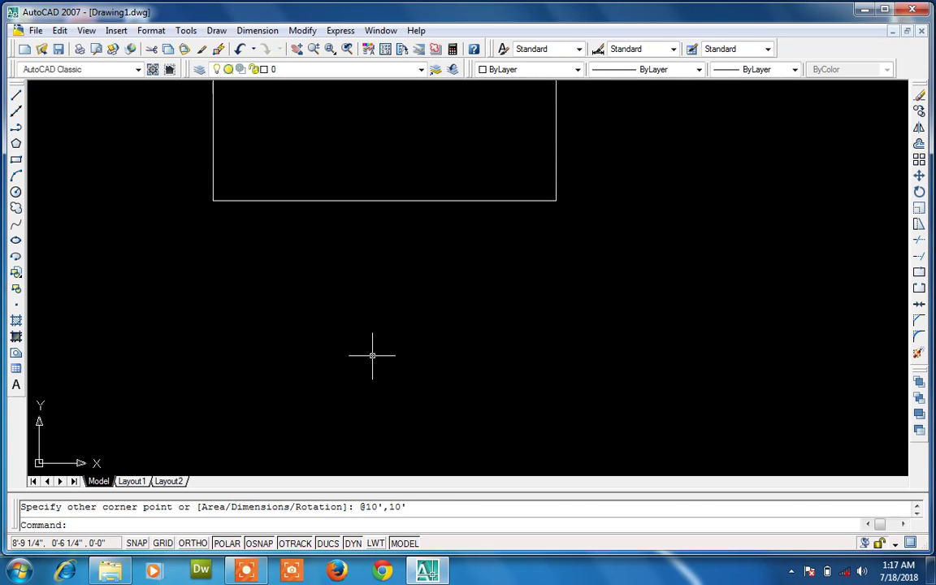
- Zoom All and pan until the square sits centred in the view
text(z)
key(Return)
text(a)
key(Return)
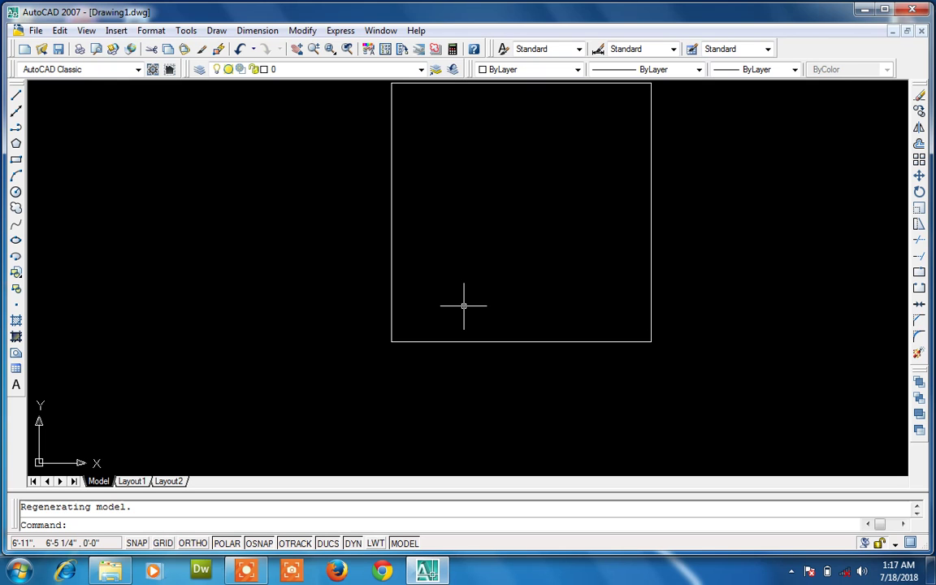
text(p)
key(Return)
drag(462, 306, 425, 372)
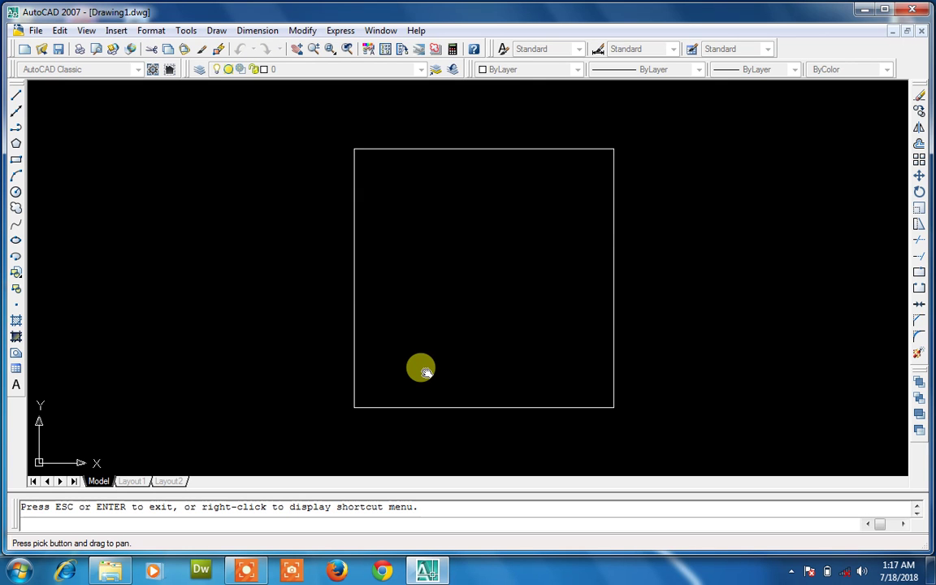
mouse_move(425, 372)
mouse_down()
mouse_move(493, 313)
mouse_move(390, 411)
mouse_move(343, 345)
mouse_move(348, 359)
mouse_up()
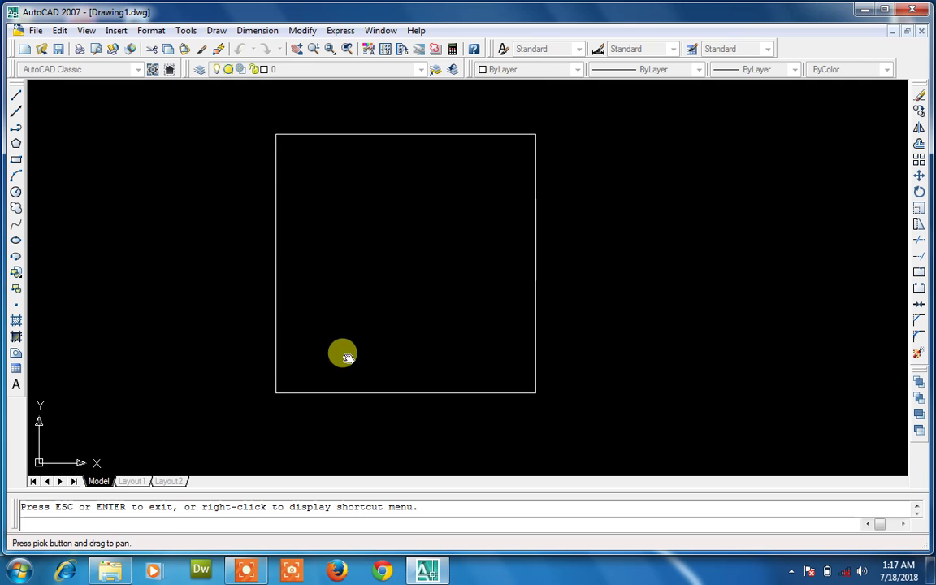
key(Escape)
text(p)
key(Return)
mouse_move(350, 357)
mouse_down()
mouse_move(491, 362)
mouse_move(369, 367)
mouse_up()
key(Escape)
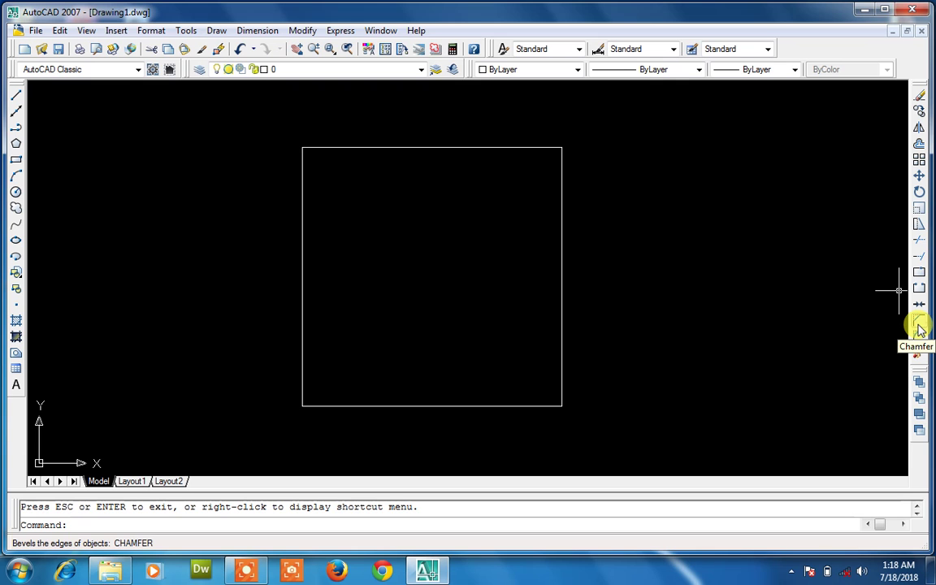
- Set the chamfer distances to 3' and 1'
text(cha)
key(Return)
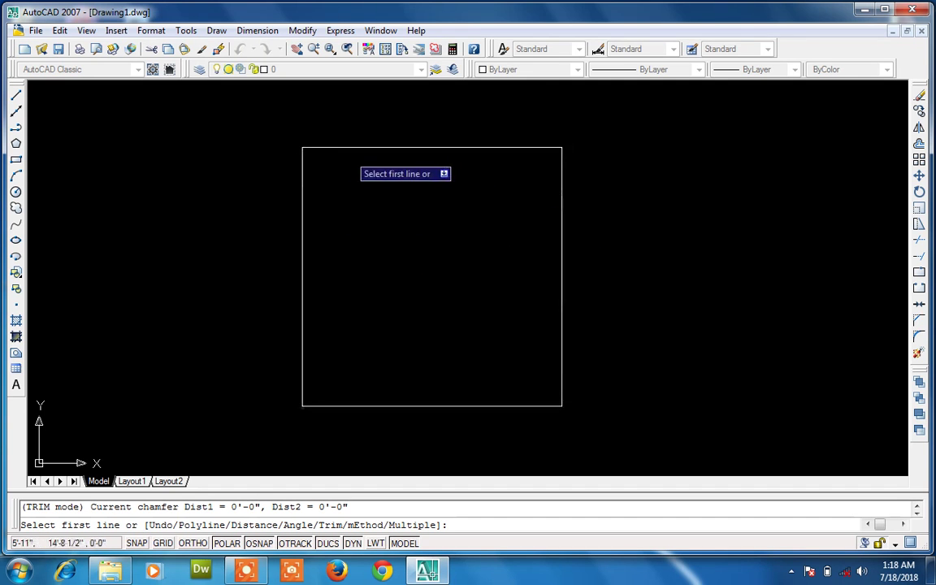
key(Escape)
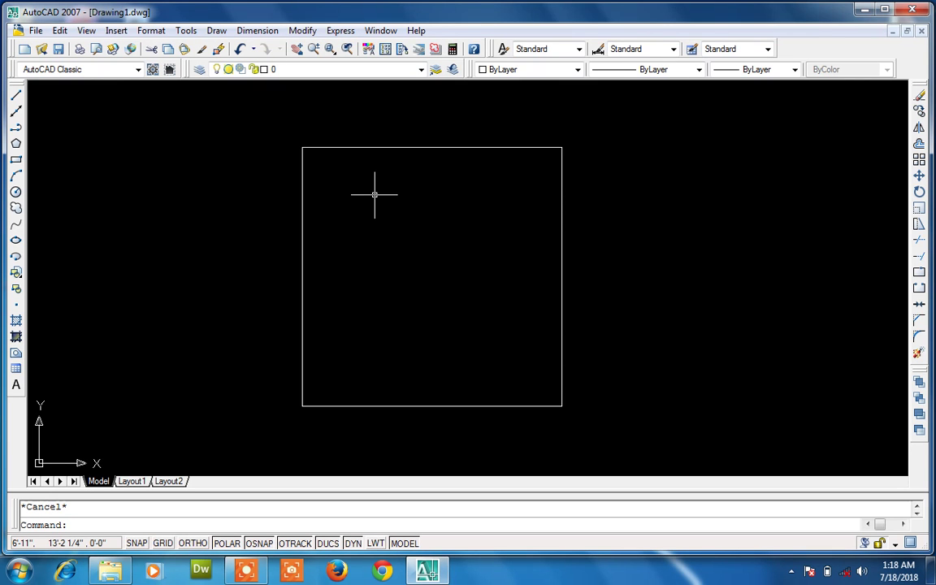
text(cha)
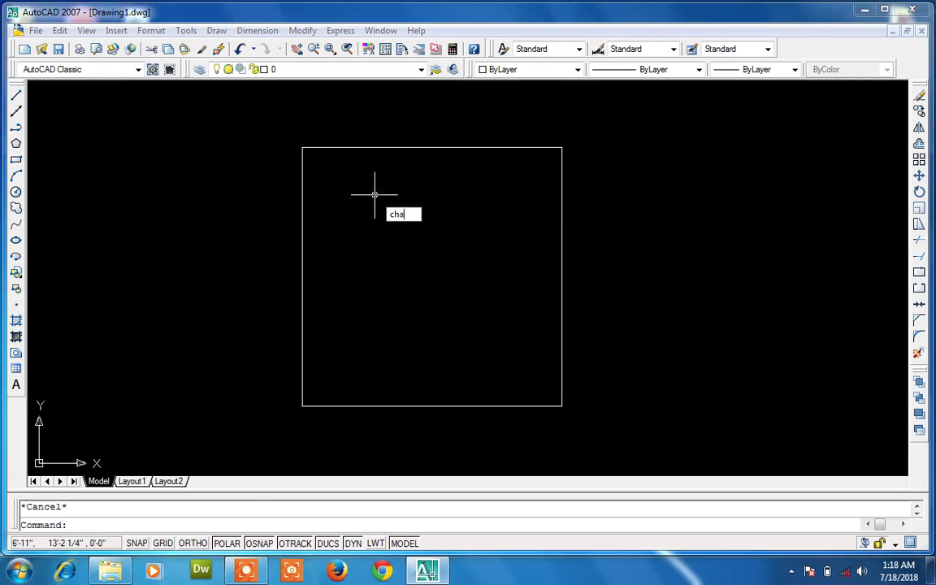
key(Return)
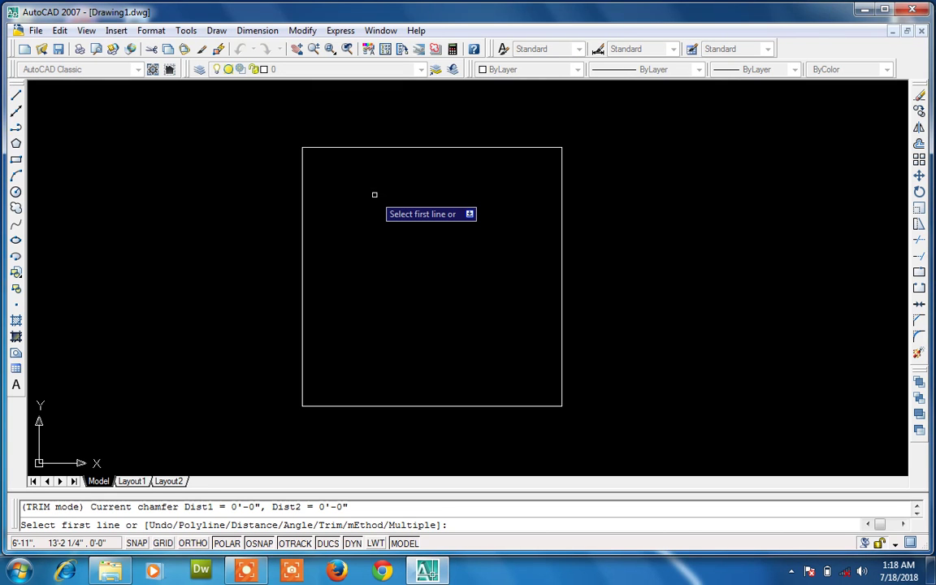
text(d)
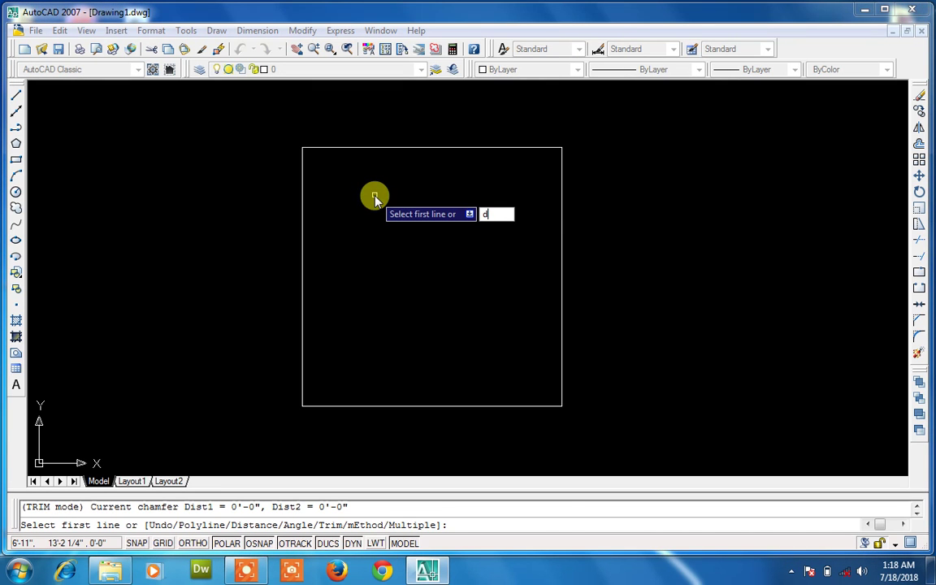
key(Return)
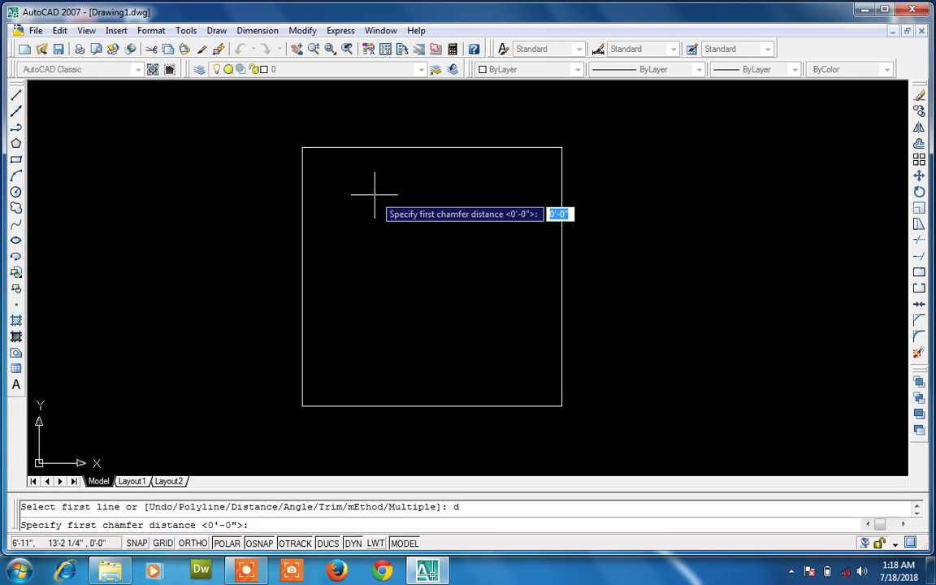
text(3')
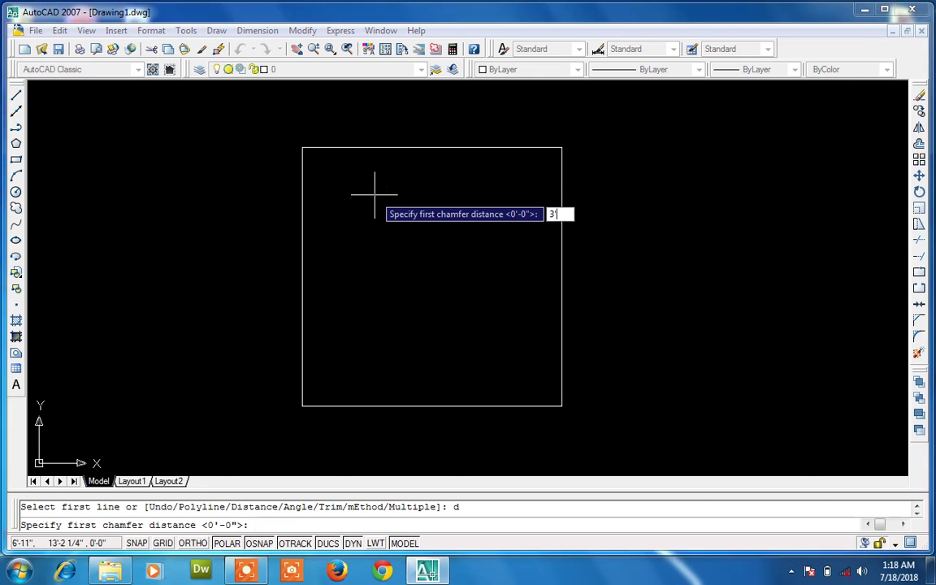
key(Return)
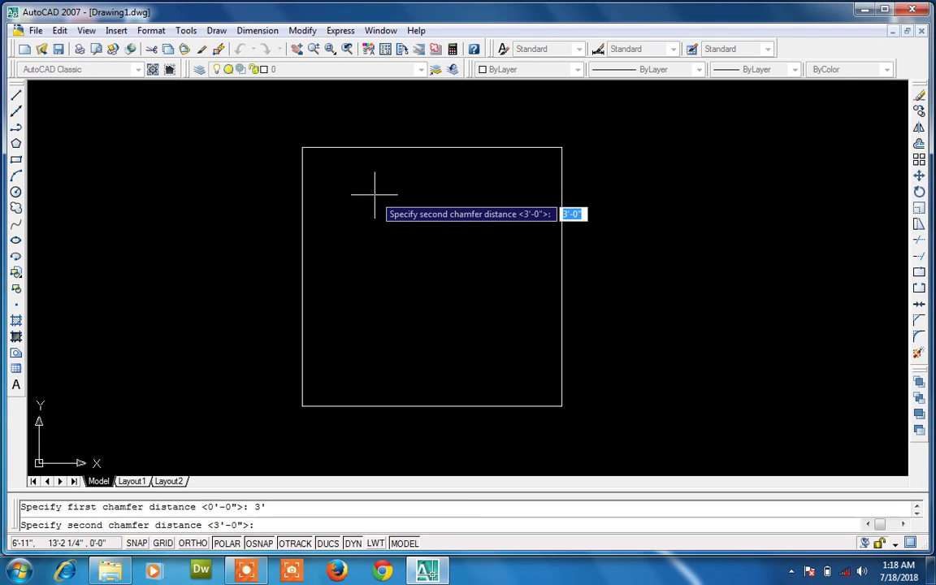
text(1')
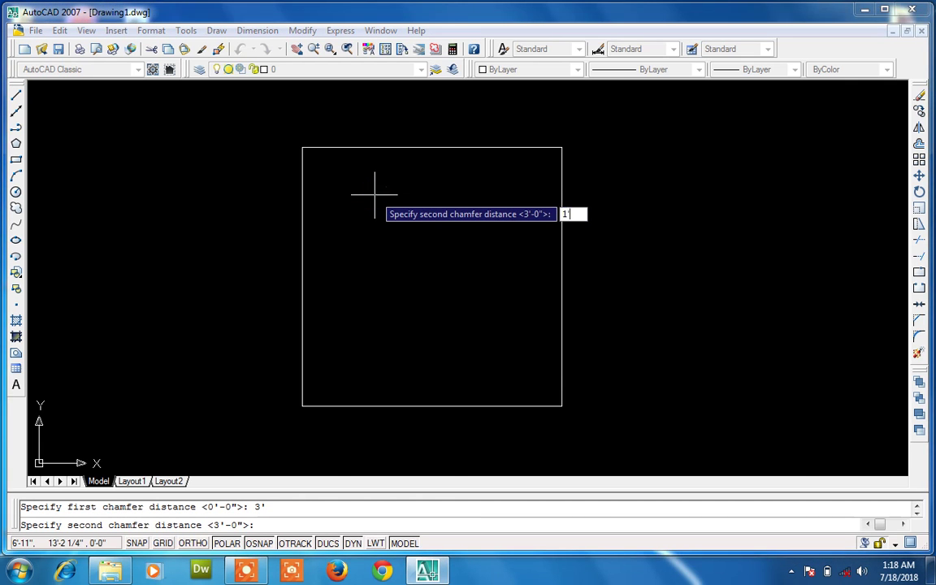
key(Return)
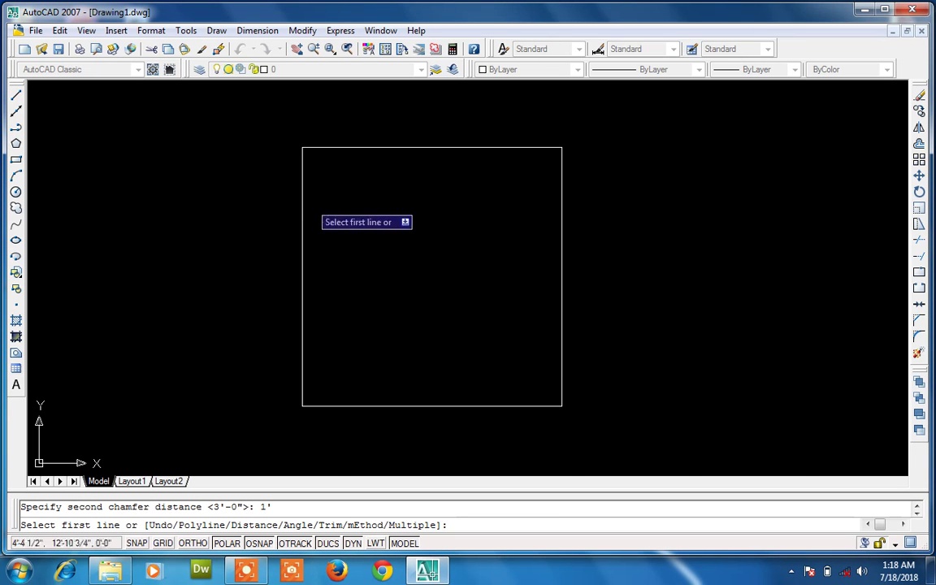
- Chamfer the top-left corner, picking the left side first and then the top edge
click(302, 203)
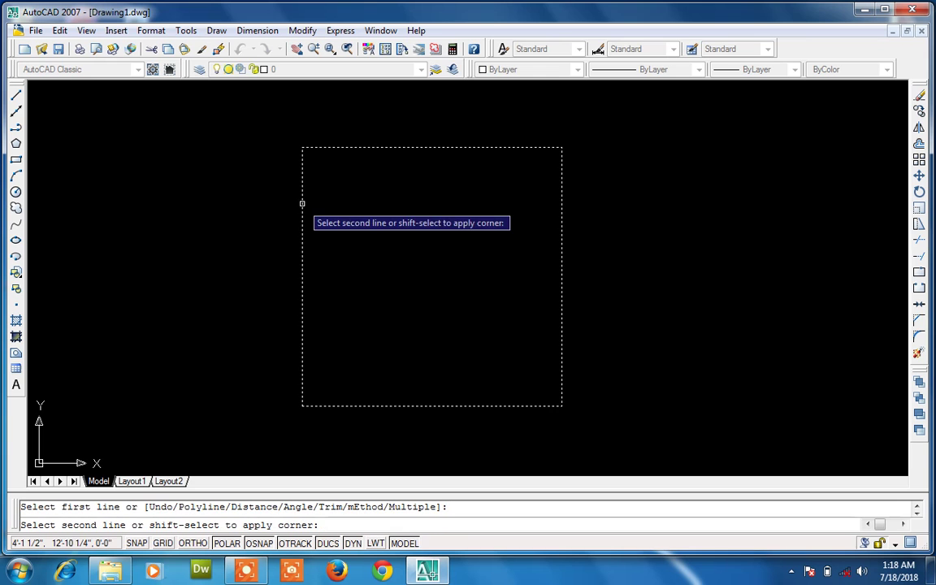
click(369, 147)
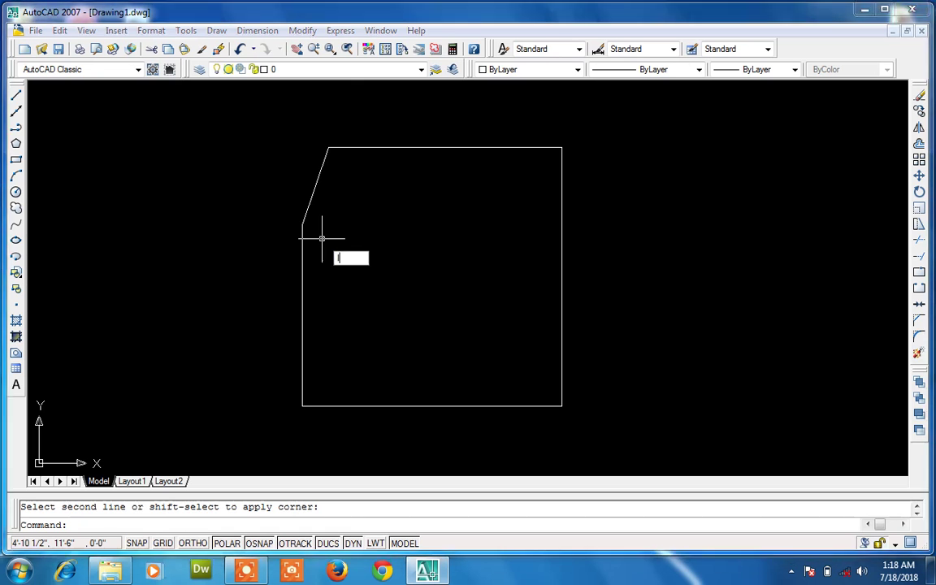
text(l)
key(Return)
click(302, 221)
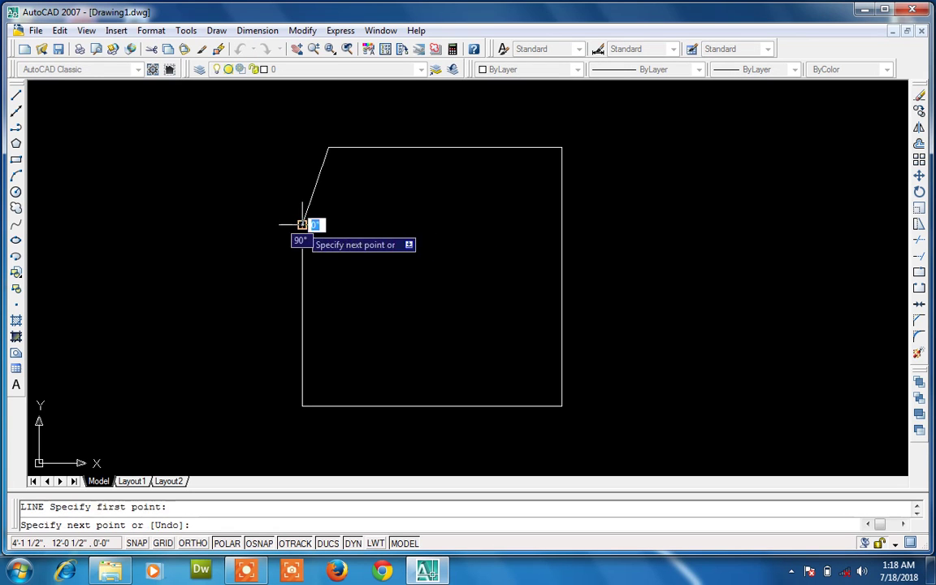
click(302, 135)
key(Return)
key(Return)
click(329, 147)
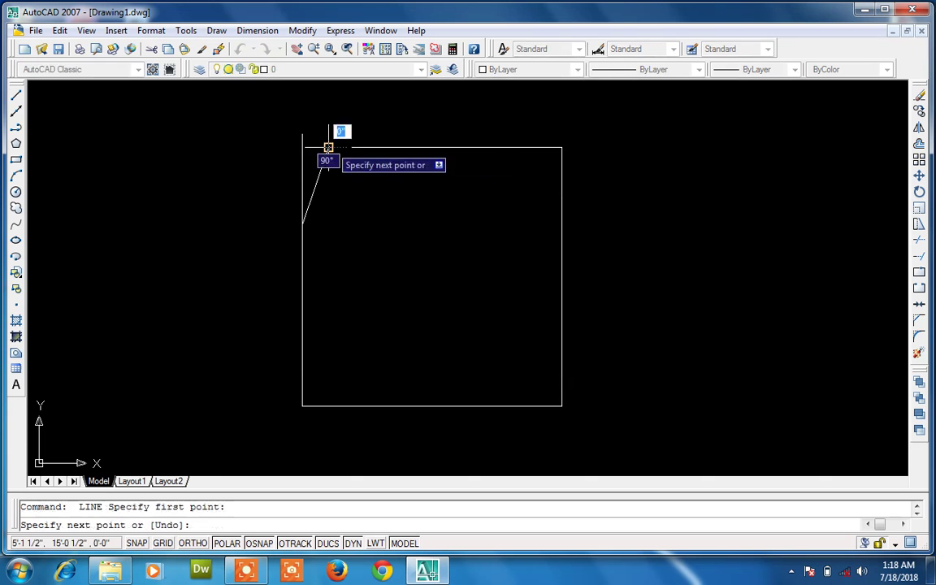
click(302, 147)
key(Return)
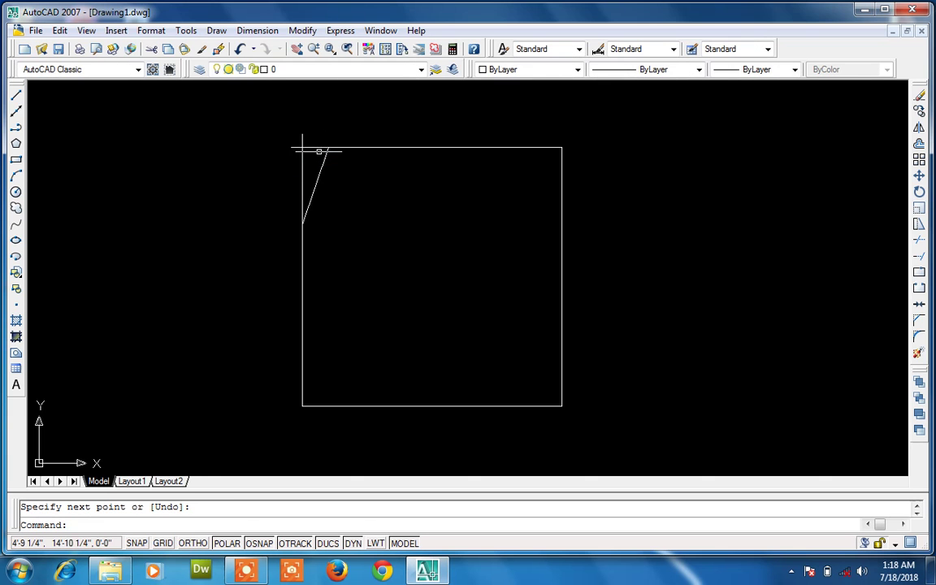
text(tr)
key(Return)
key(Return)
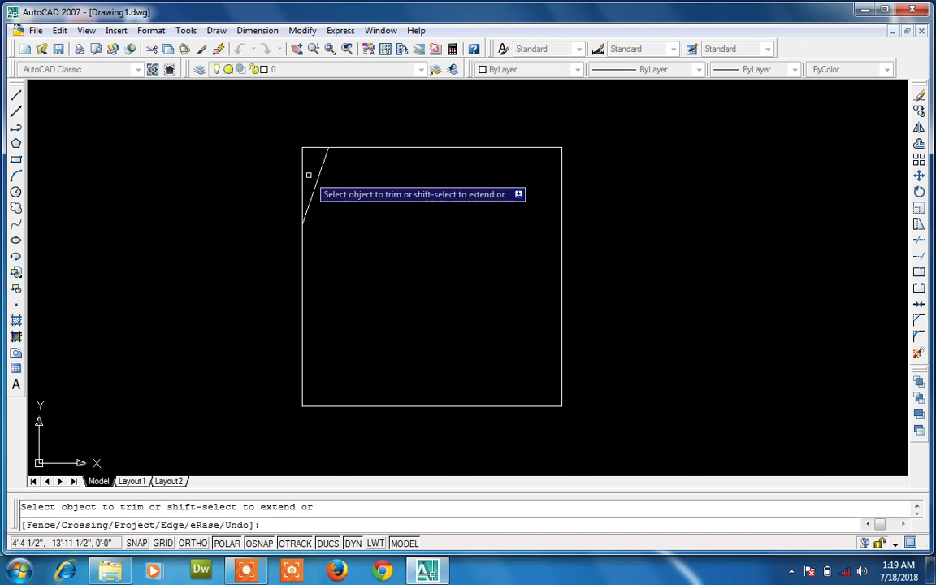
key(Escape)
text(dal)
key(Return)
click(328, 147)
click(303, 146)
click(313, 126)
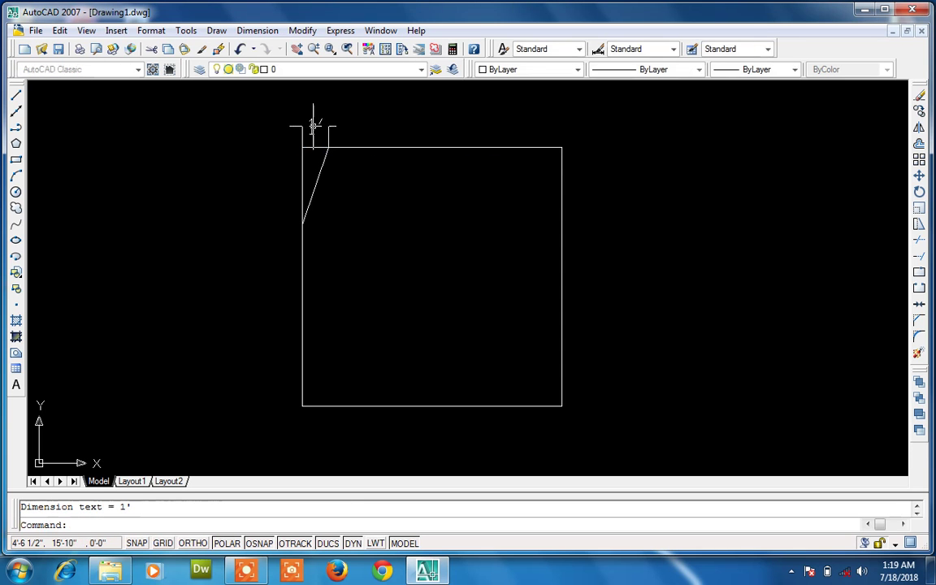
right_click(311, 190)
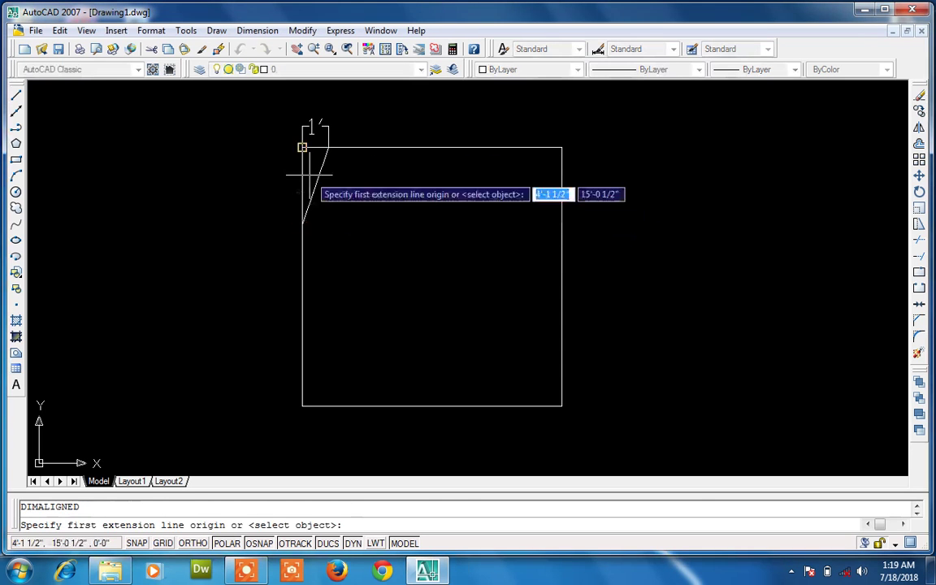
click(302, 147)
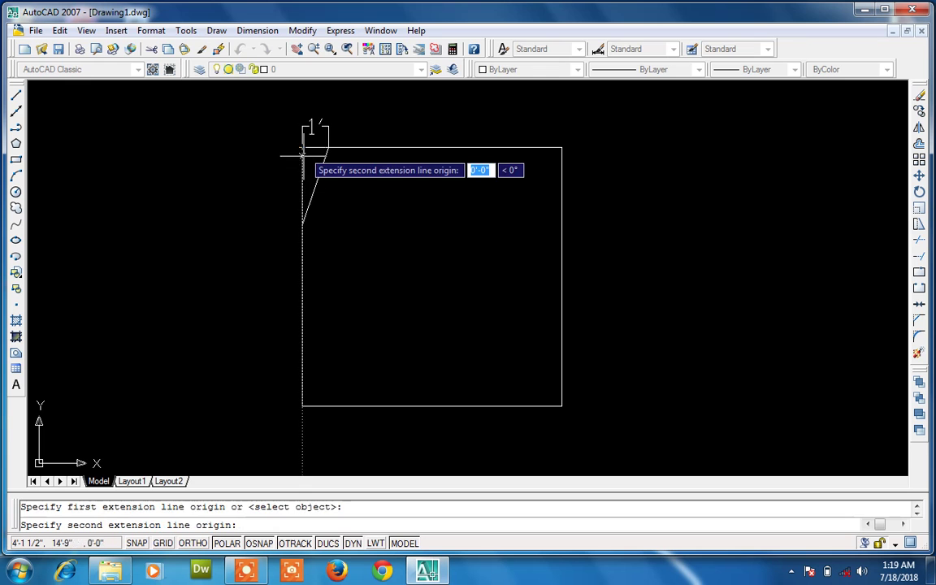
click(303, 225)
click(267, 209)
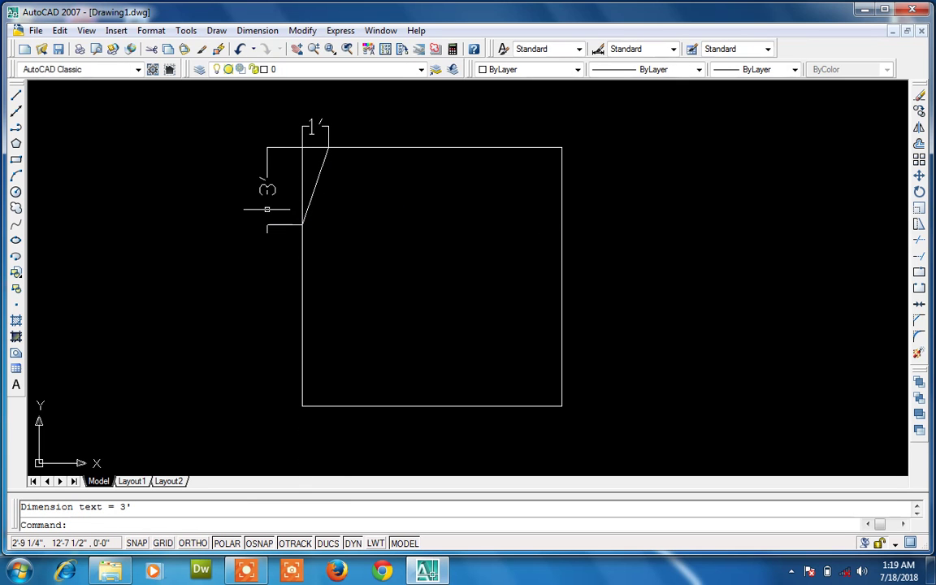
click(312, 119)
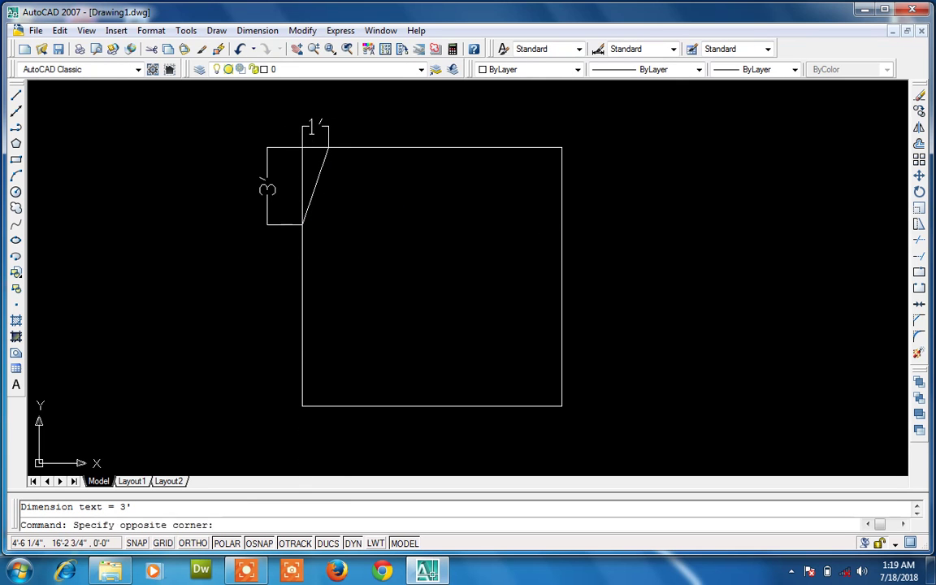
click(290, 161)
key(Delete)
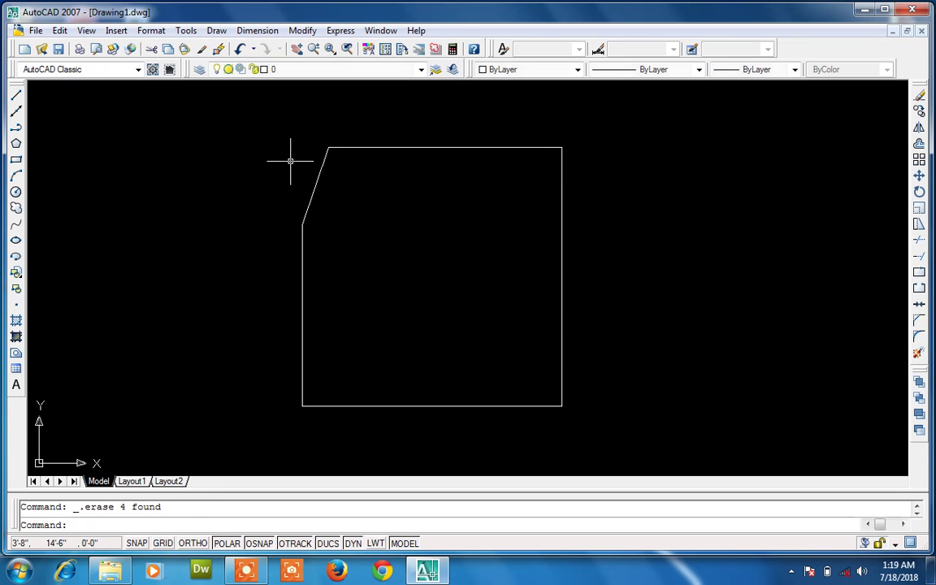
- Chamfer the top-right corner with equal 4' distances, picking the top then right edge
key(Escape)
text(cha)
key(Return)
text(d)
key(Return)
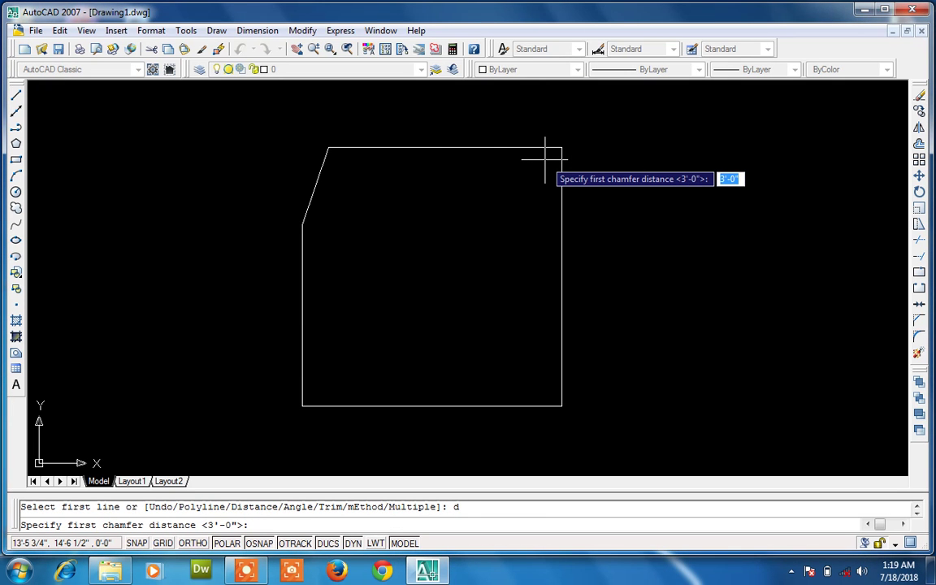
text(4')
key(Return)
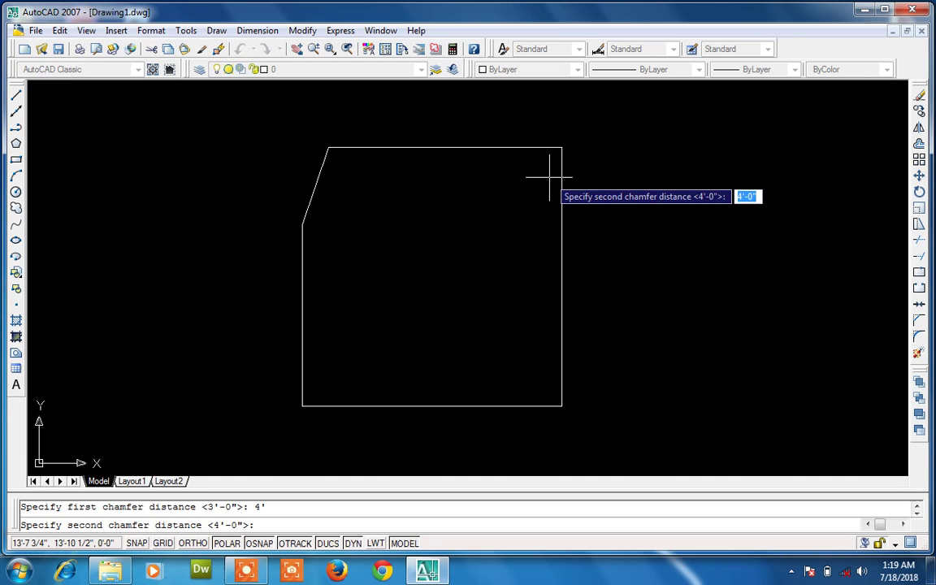
key(Return)
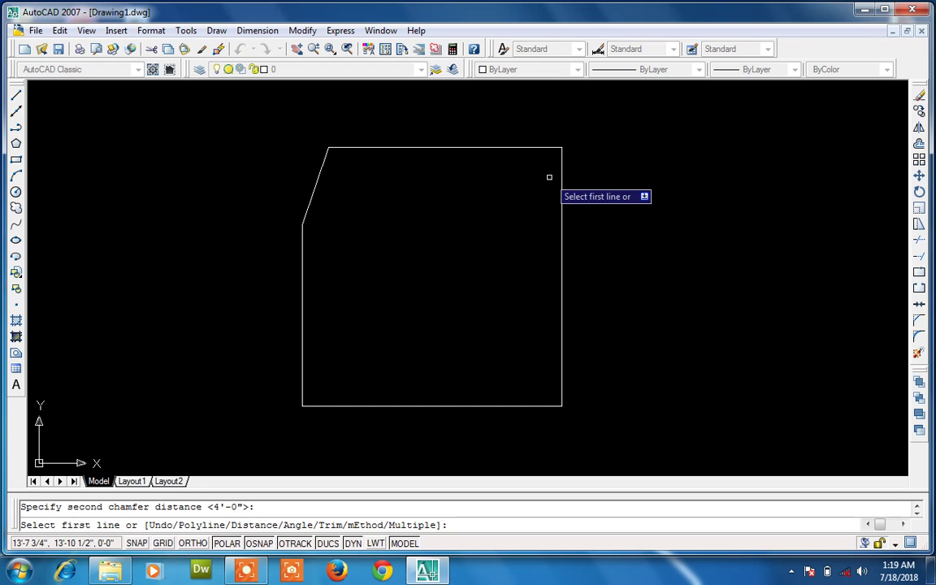
click(539, 147)
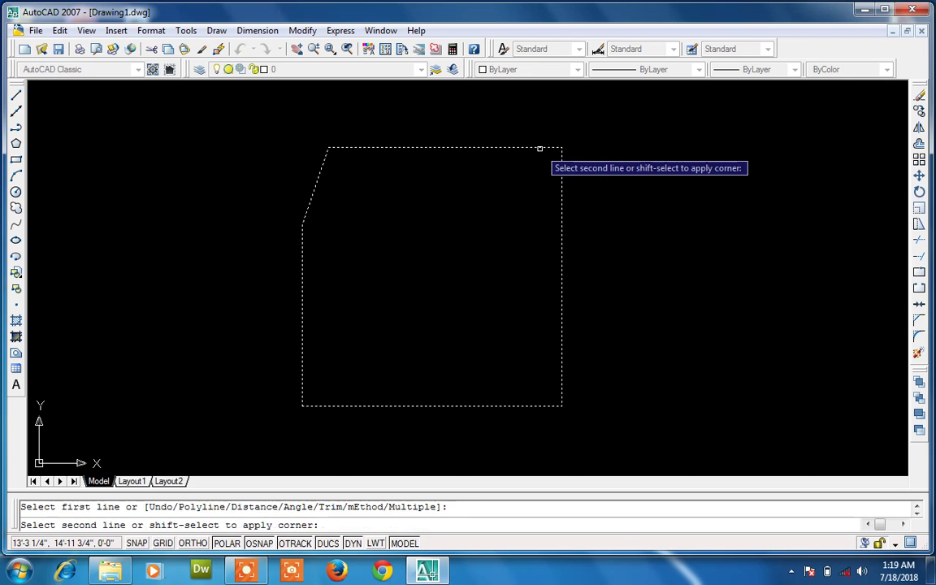
click(561, 197)
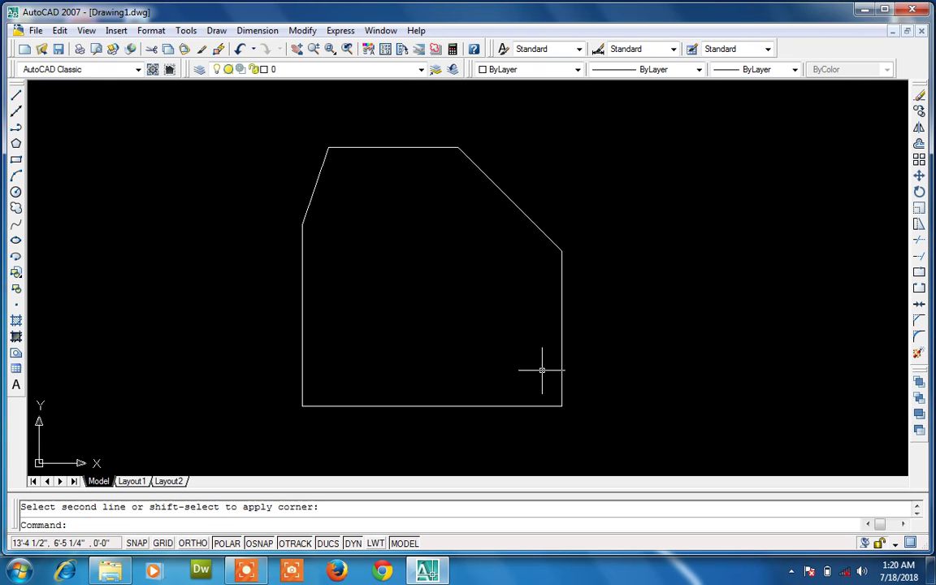
- Fillet the lower-right corner at 3' radius, picking the bottom then the right edge
click(923, 339)
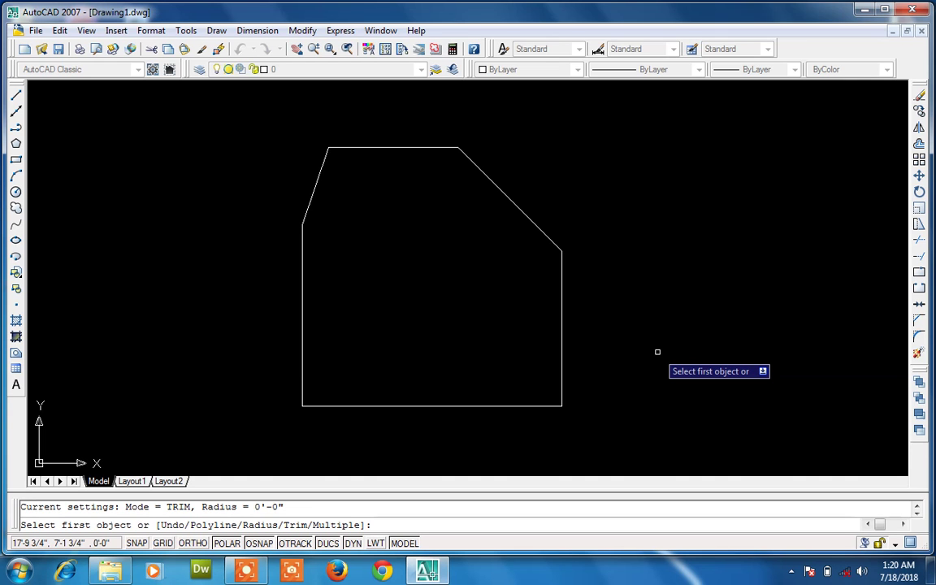
text(r)
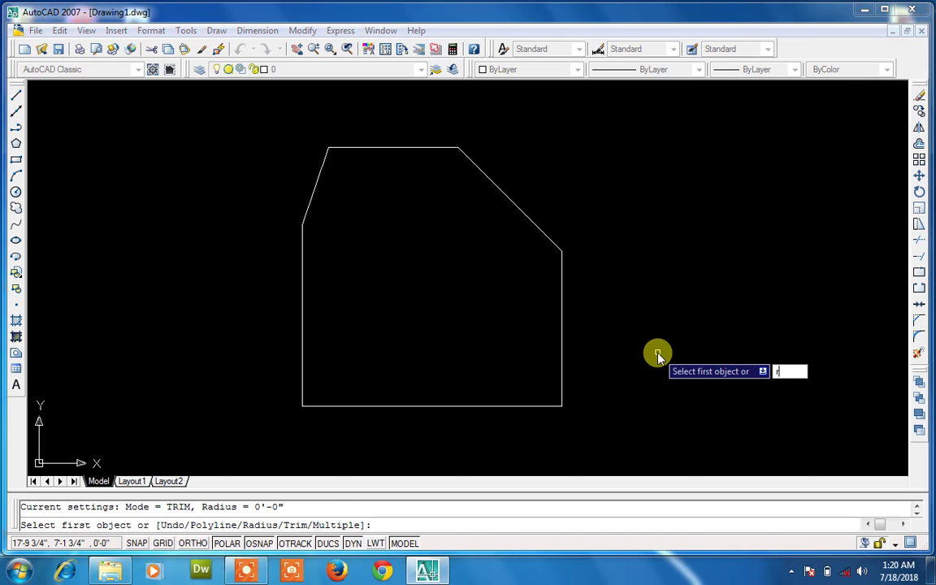
key(Return)
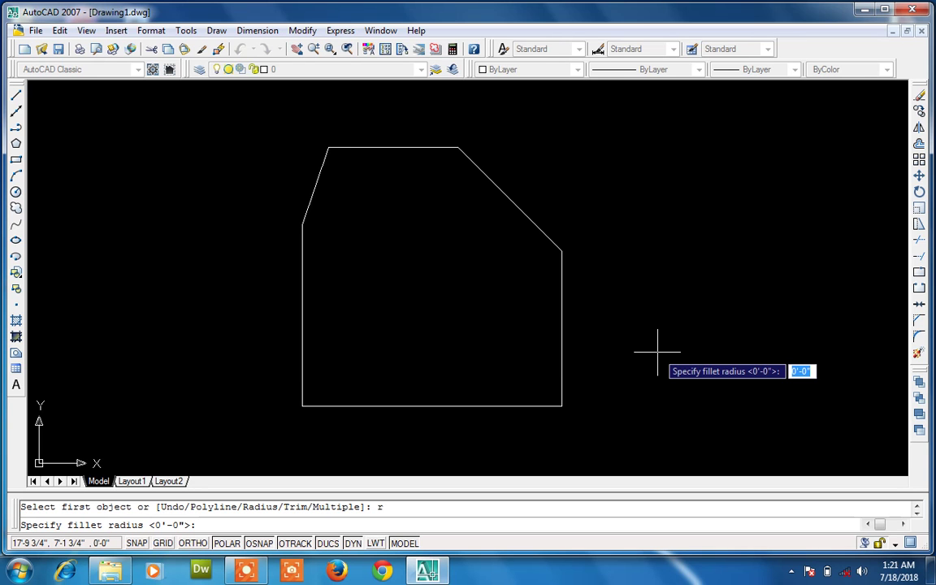
text(3)
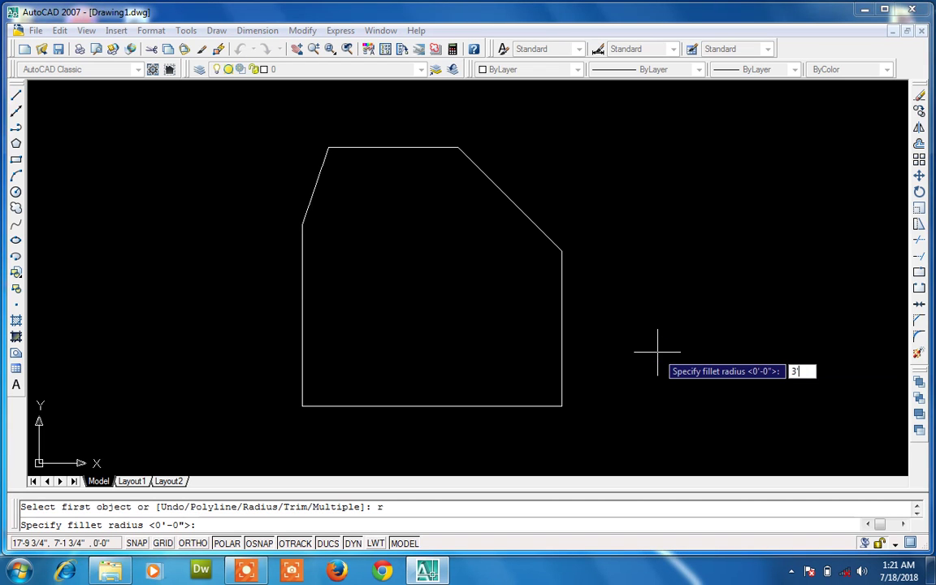
key(Return)
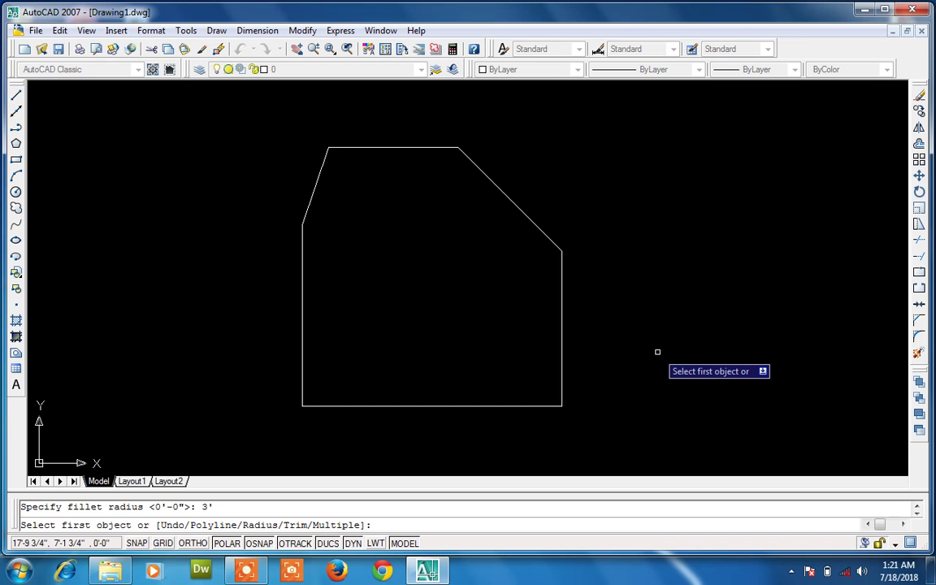
click(520, 403)
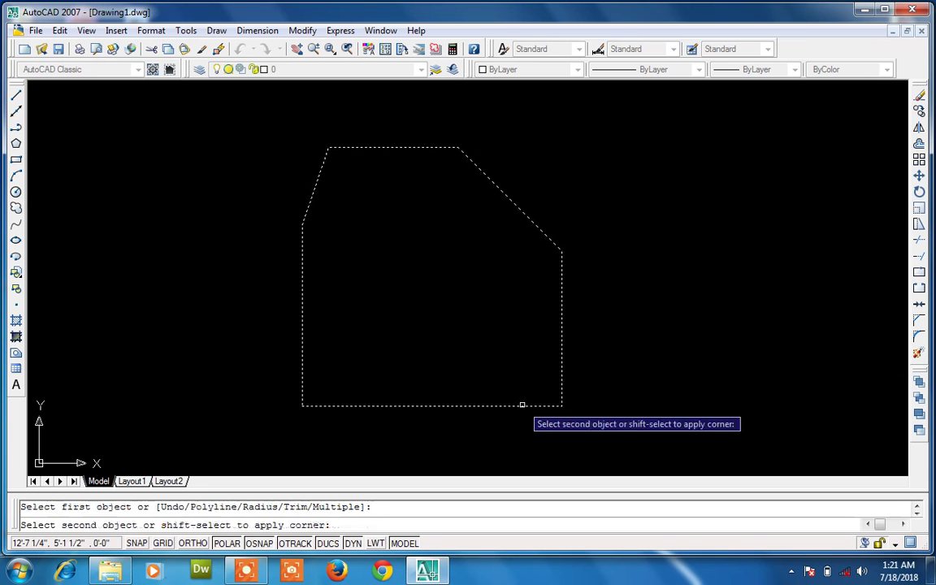
click(560, 366)
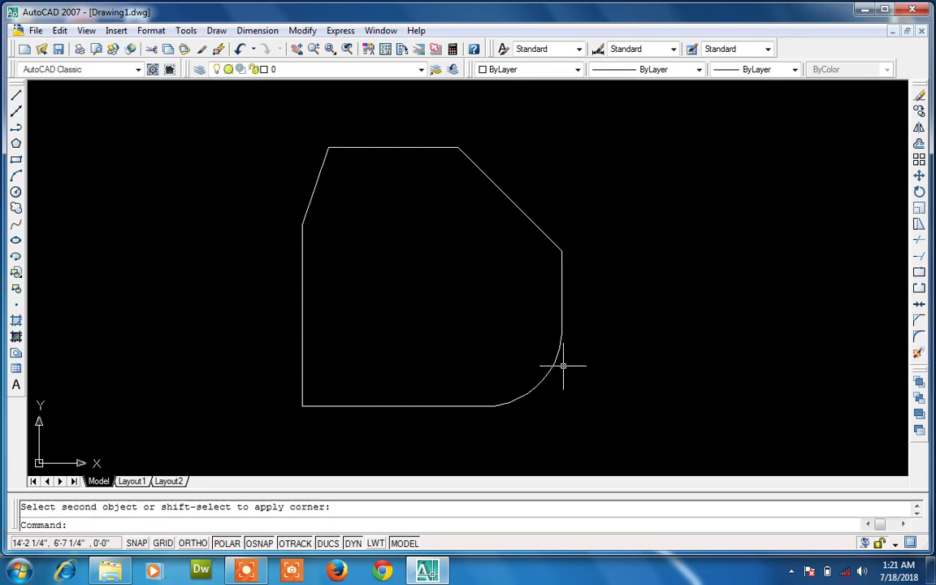
scroll(562, 365, up, 3)
scroll(563, 366, down, 2)
scroll(561, 367, down, 1)
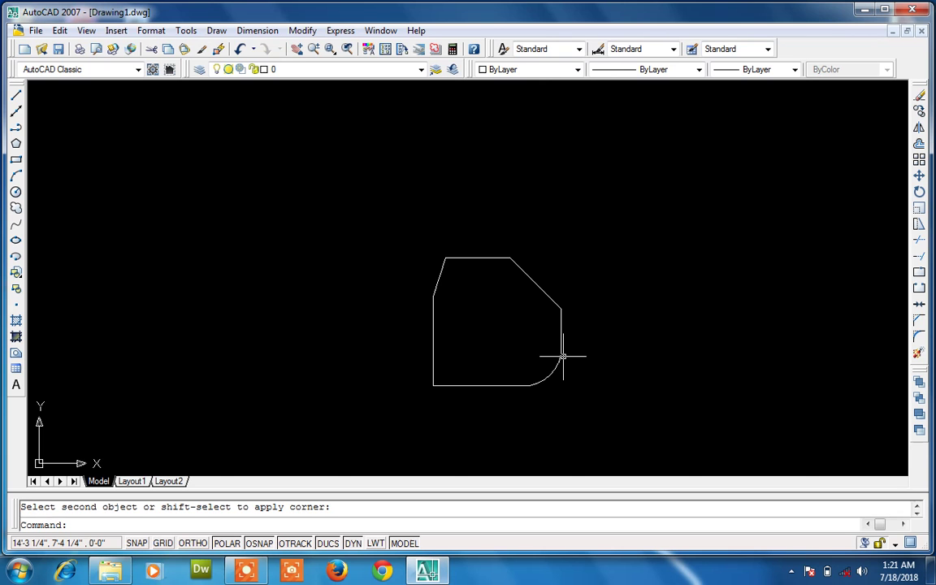
- Draw a vertical line and a separate horizontal line to the left of the square
text(l)
key(Return)
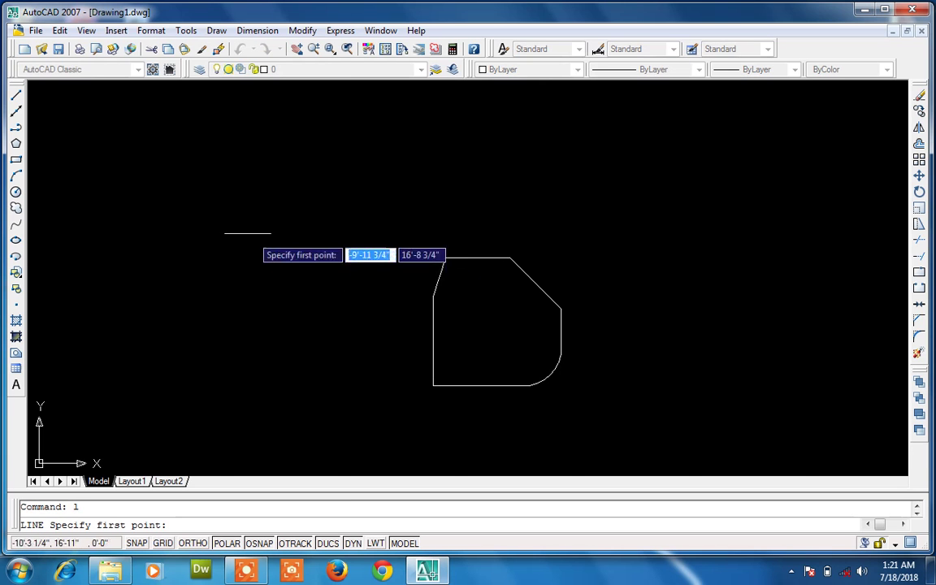
click(189, 210)
click(188, 306)
key(Return)
key(Return)
click(242, 310)
click(302, 310)
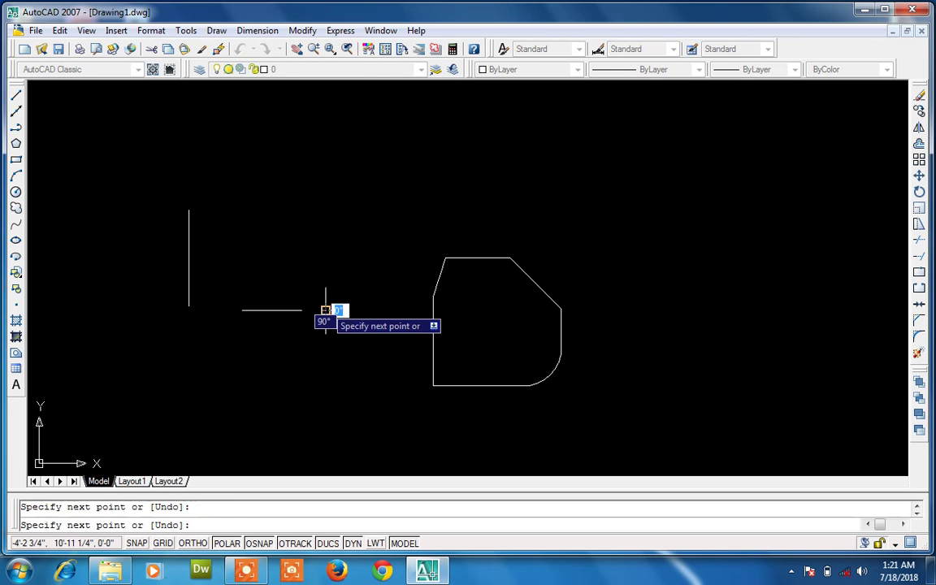
key(Escape)
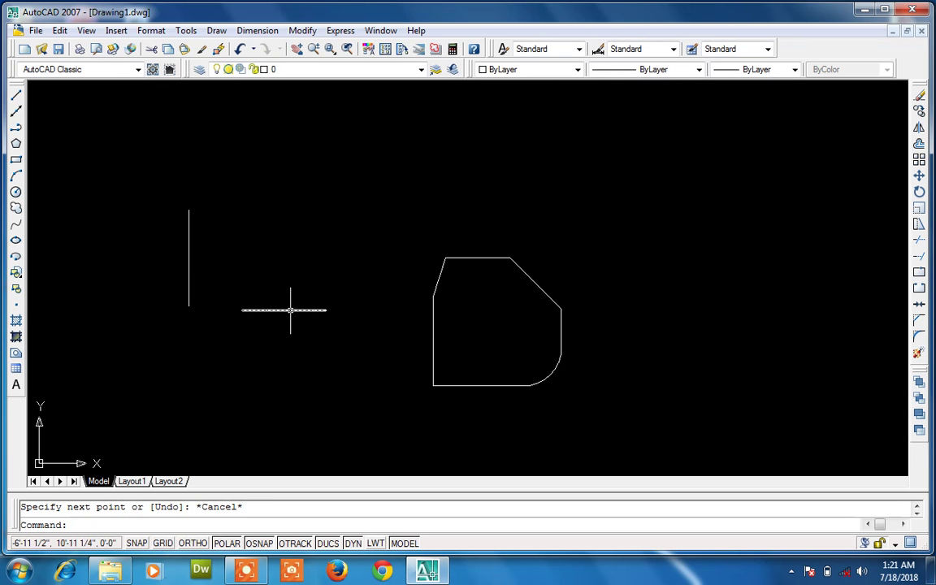
- Fillet the two lines together, then undo it to leave them unjoined
text(f)
key(Return)
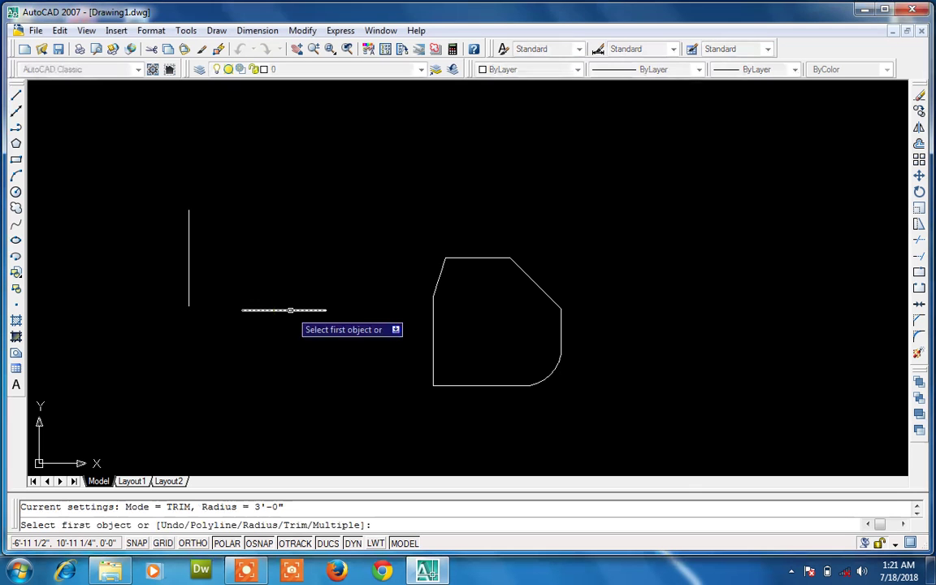
click(189, 268)
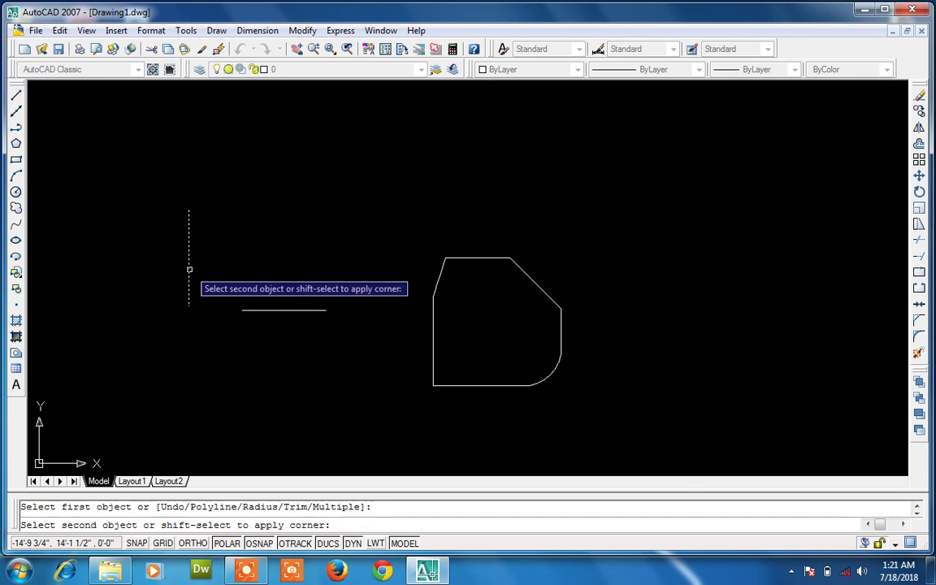
click(252, 309)
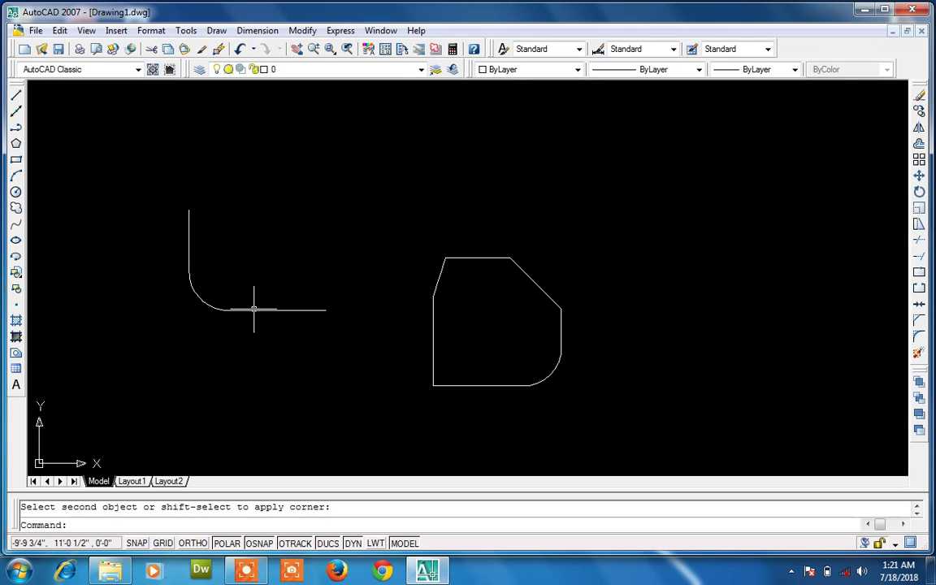
key(ctrl+z)
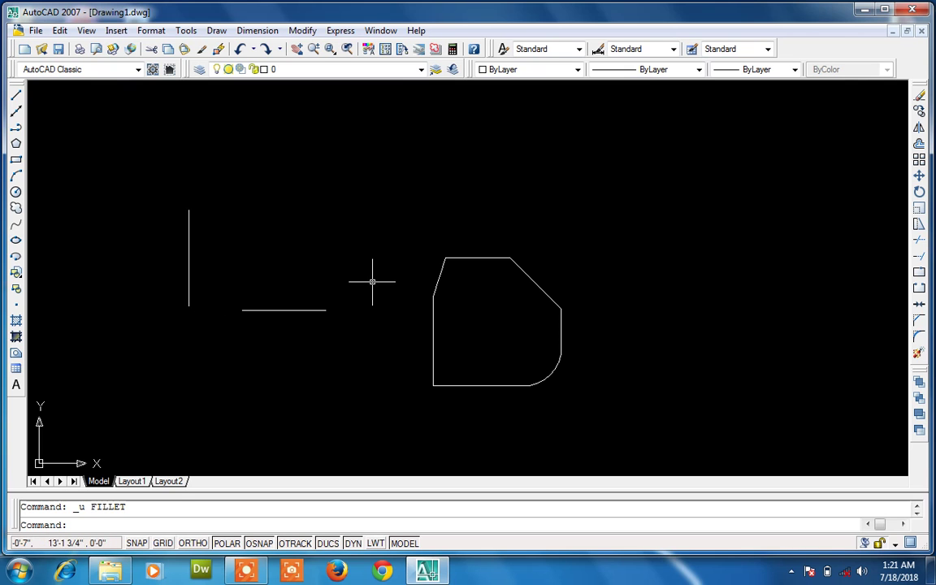
- Draw an upper-right vertical line and a separate horizontal line at the right
text(l)
key(Return)
click(657, 107)
click(658, 173)
key(Escape)
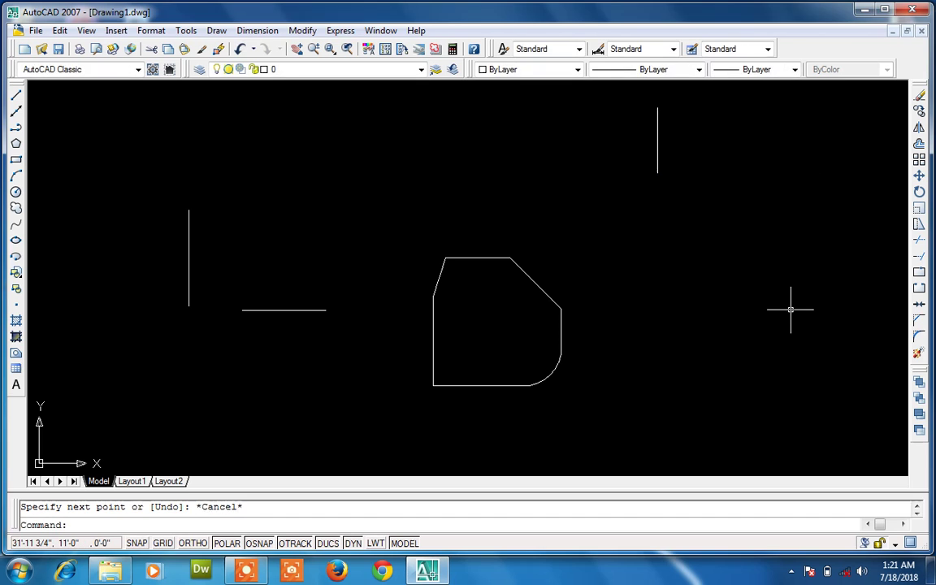
text(l)
key(Return)
click(821, 299)
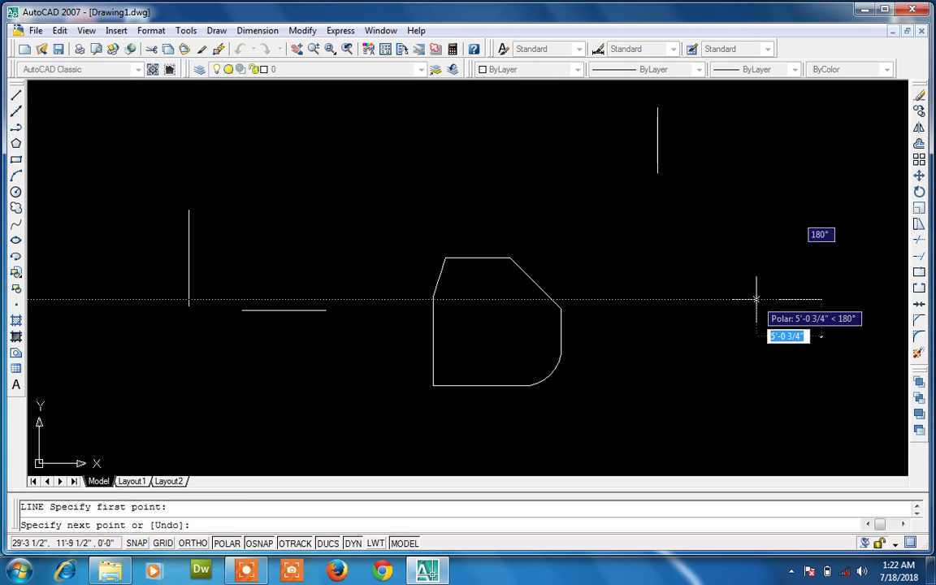
click(756, 299)
key(Return)
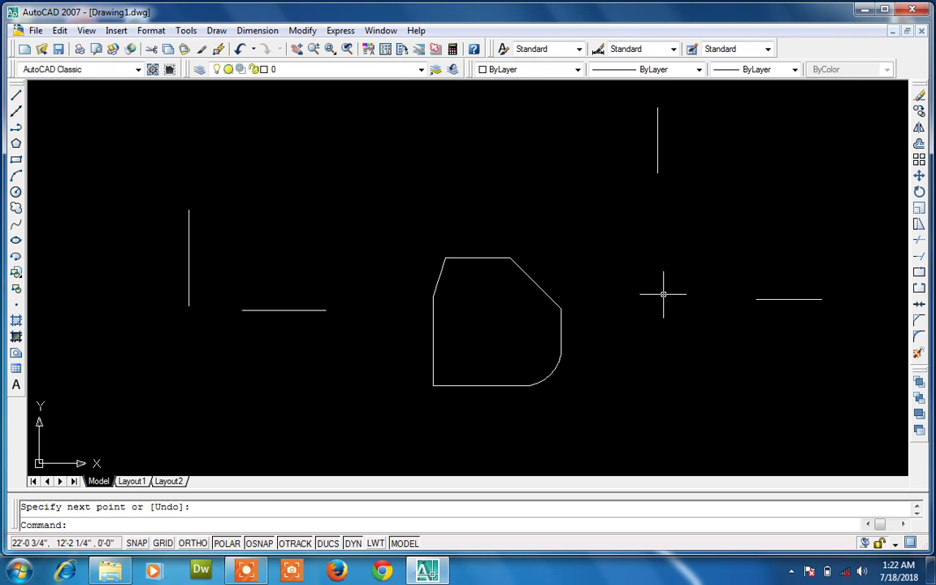
- Fillet the vertical and horizontal lines with radius 0 into a sharp corner
text(f)
key(Return)
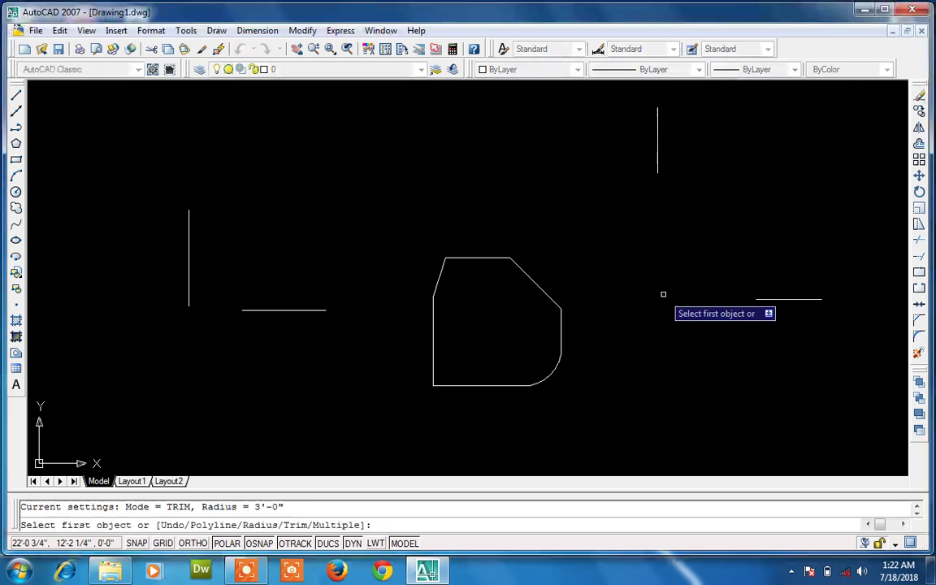
text(r)
key(Return)
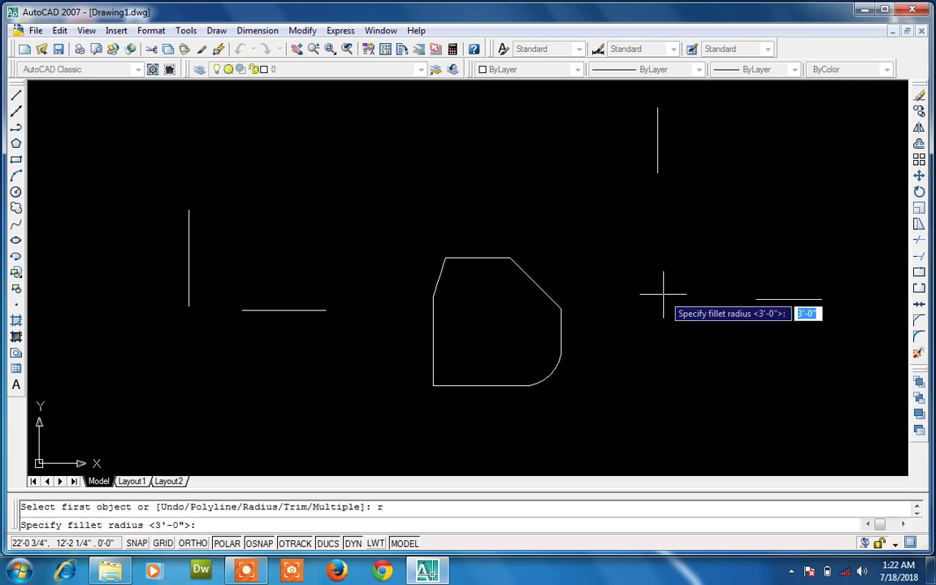
text(0)
key(Return)
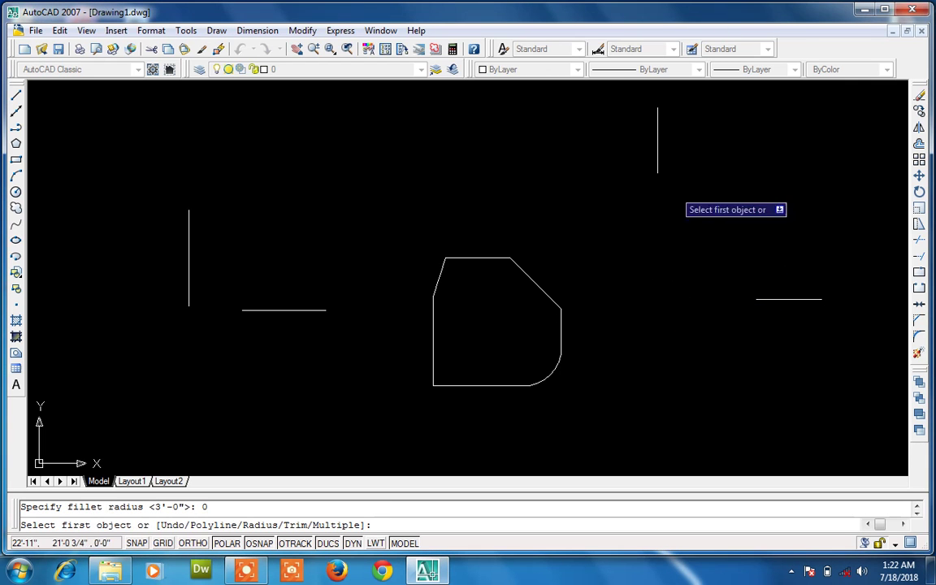
click(657, 156)
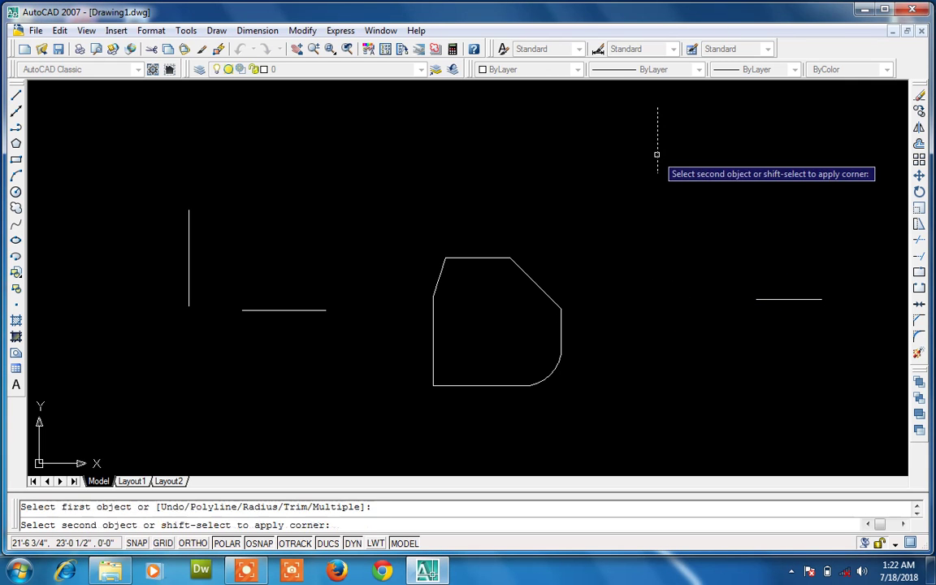
click(778, 300)
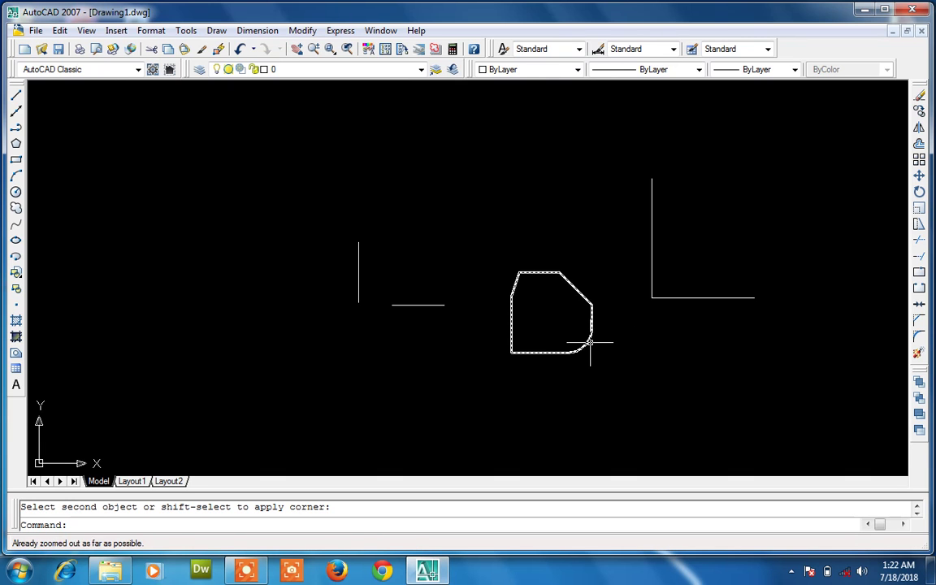
scroll(591, 340, up, 2)
scroll(591, 342, up, 4)
scroll(591, 342, down, 8)
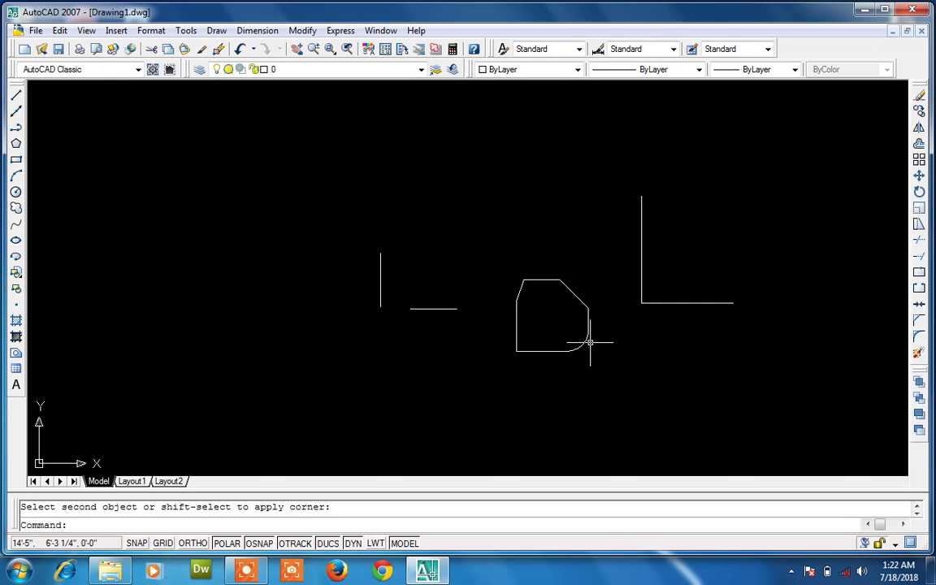
scroll(590, 342, down, 2)
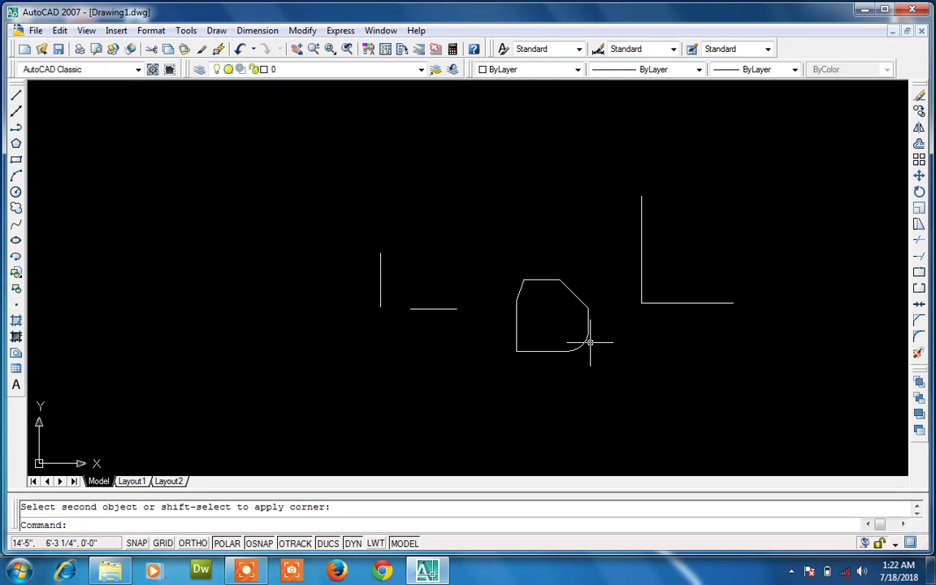